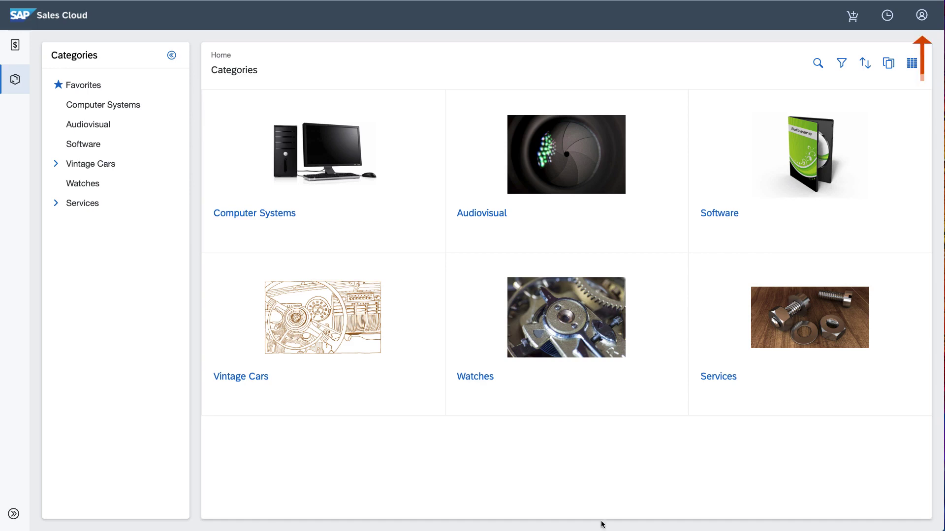
Step: Check the user account menu, then view the Audiovisual category's Eye See You Camera
left_click(923, 14)
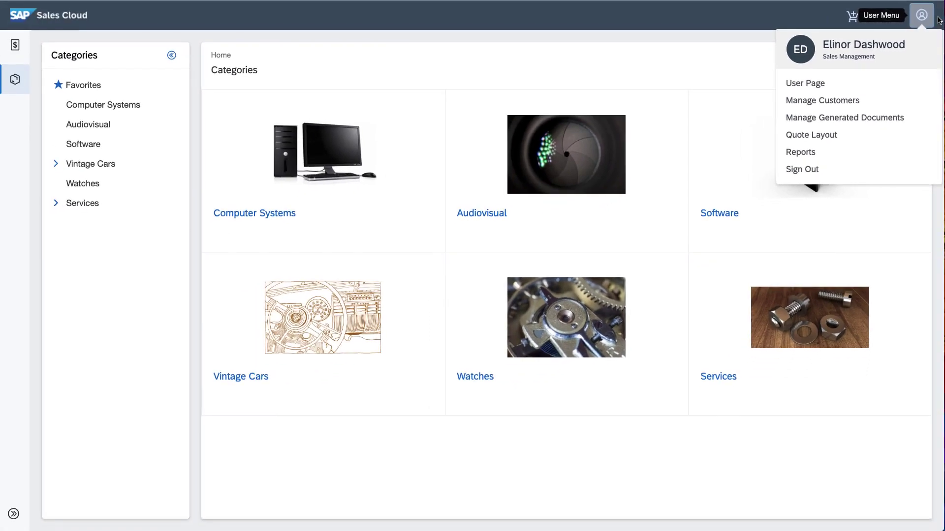
left_click(671, 226)
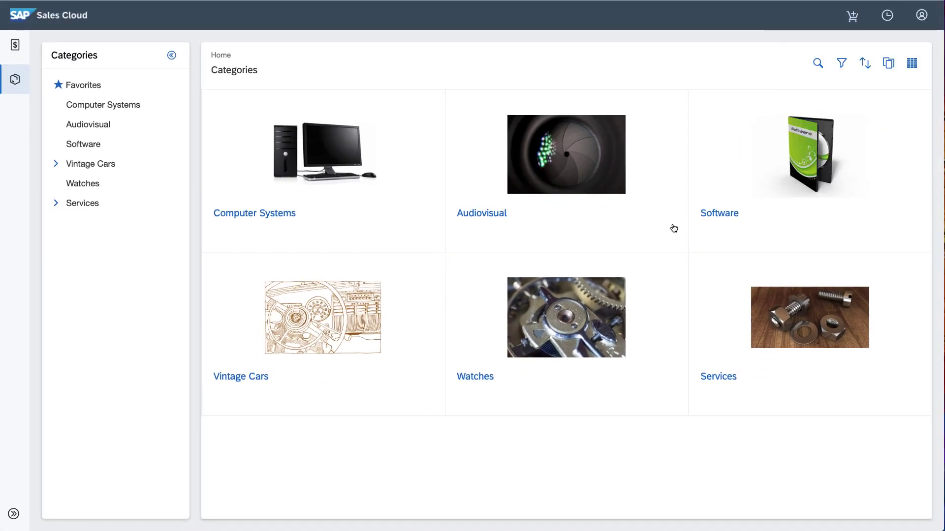
Step: Return from the Audiovisual category to the Categories home listing all six categories
left_click(482, 215)
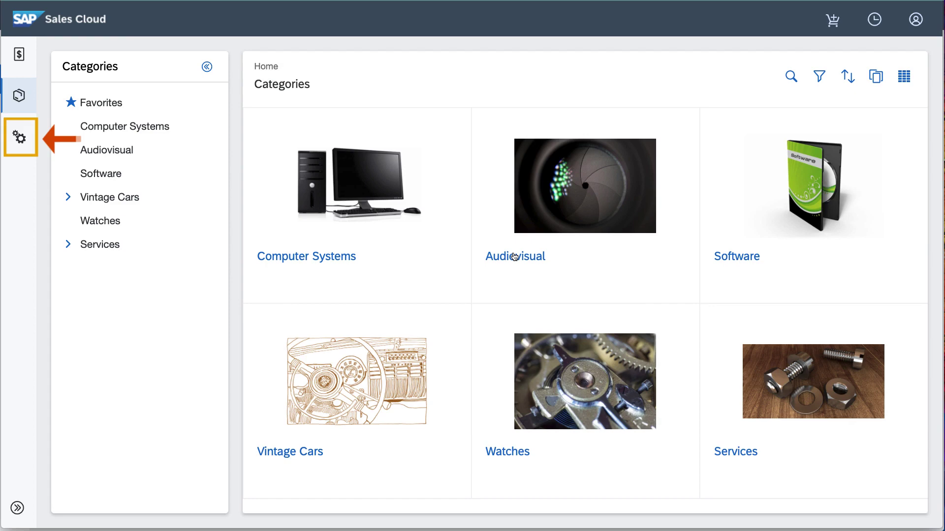
Step: In Setup, open the Product Catalog product list and filter it by ICU
left_click(17, 143)
left_click(56, 164)
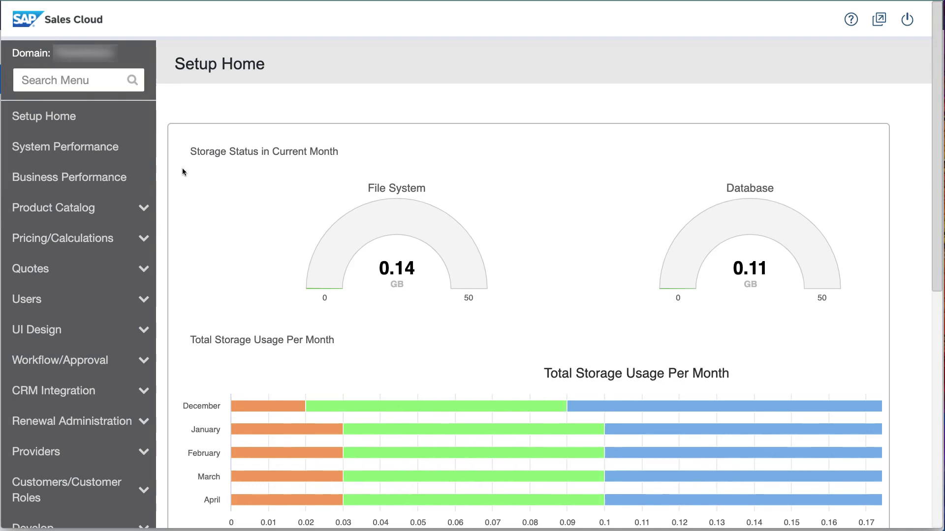
left_click(102, 211)
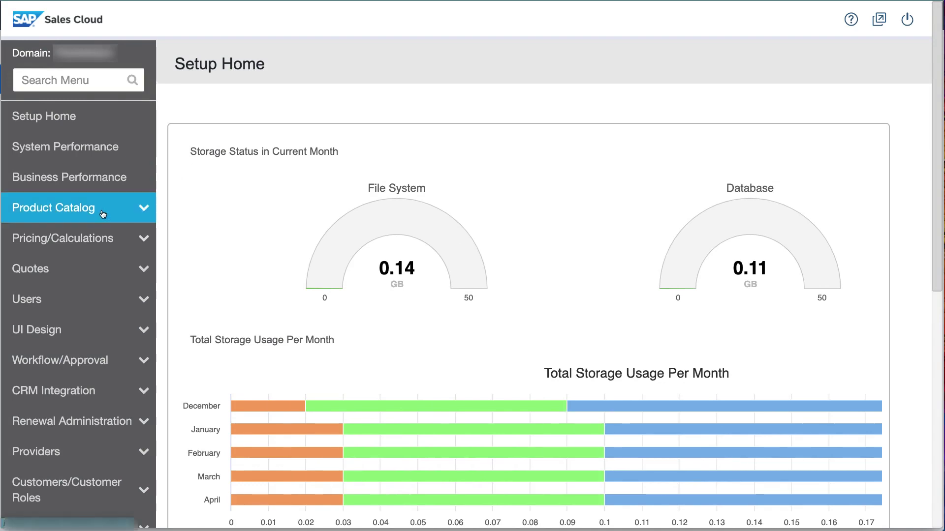
left_click(100, 242)
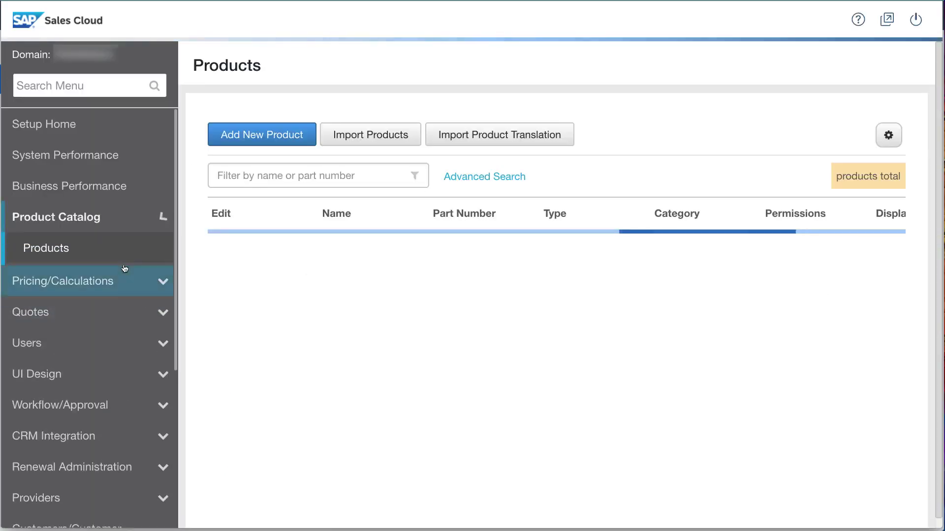
type("ICU")
Step: Edit the Eye See You Camera (ICU_Cam) and review its CustomerSatisfaction lookup description
left_click(234, 249)
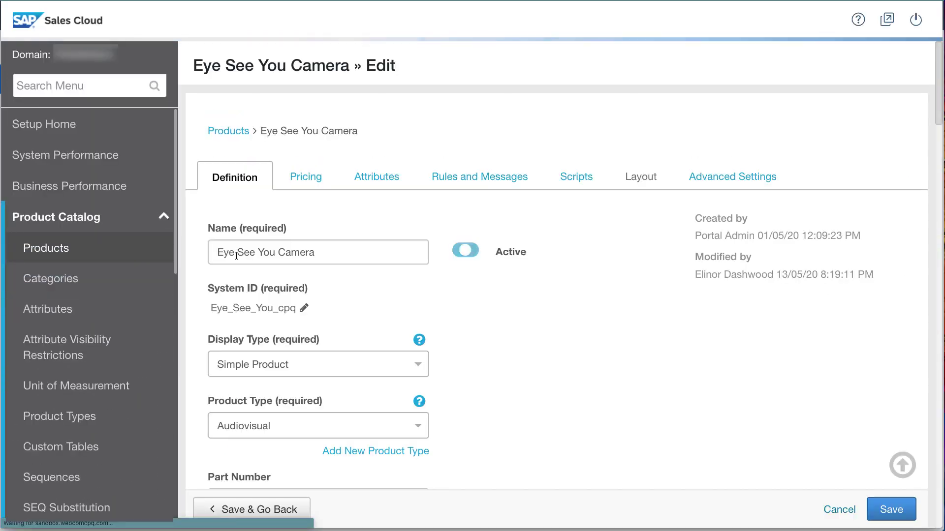
scroll(246, 332, "down", 5)
scroll(246, 333, "down", 5)
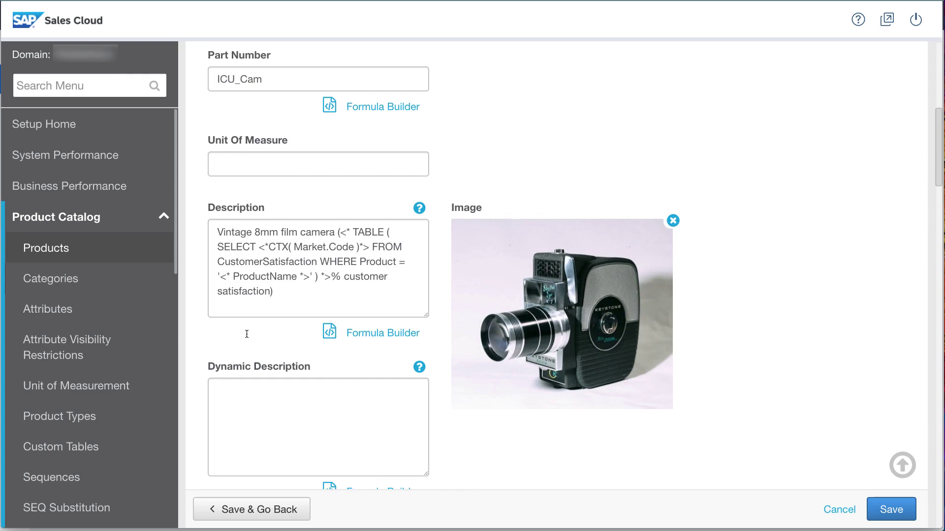
left_click(163, 216)
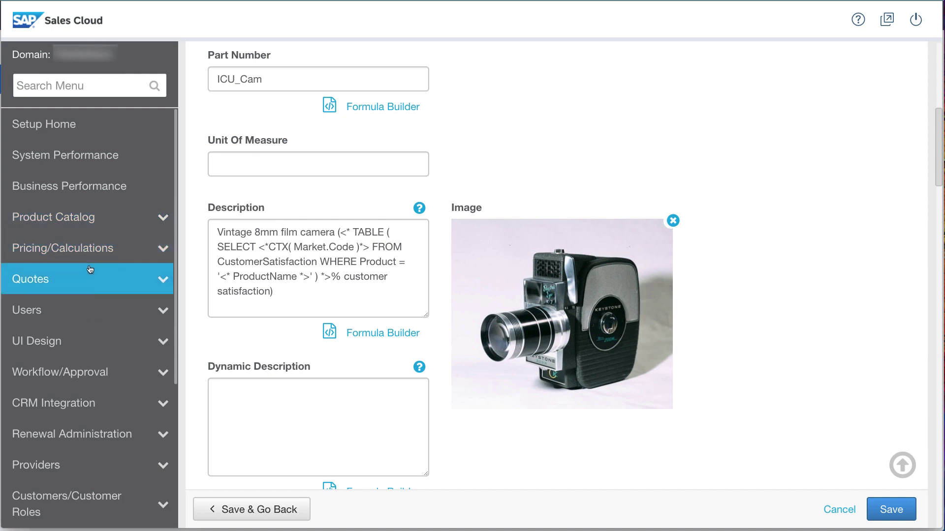
Step: Create a new permission group named Sales Support
left_click(98, 311)
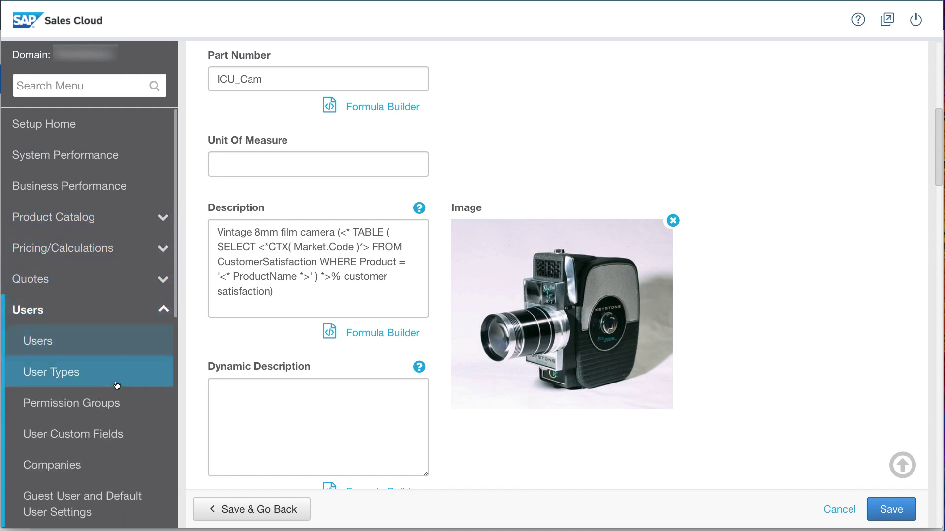
left_click(118, 401)
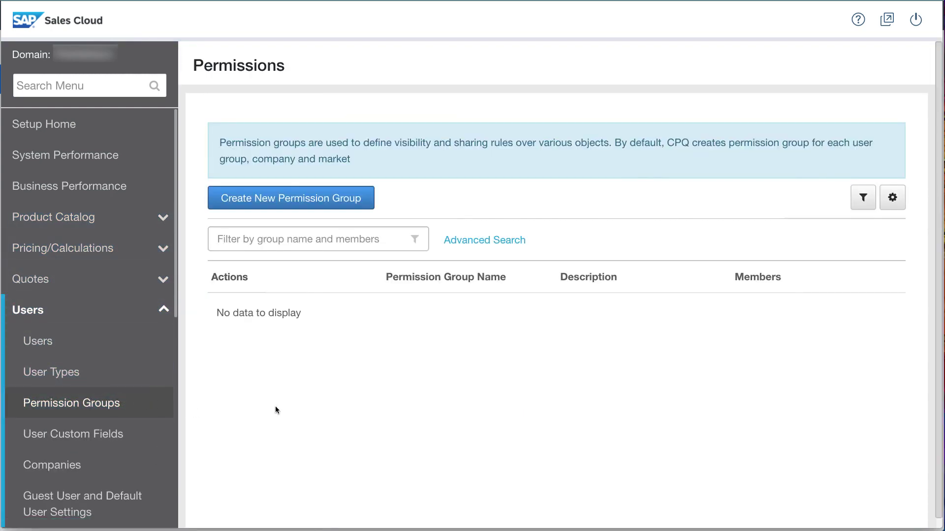
left_click(345, 197)
left_click(346, 194)
type("S")
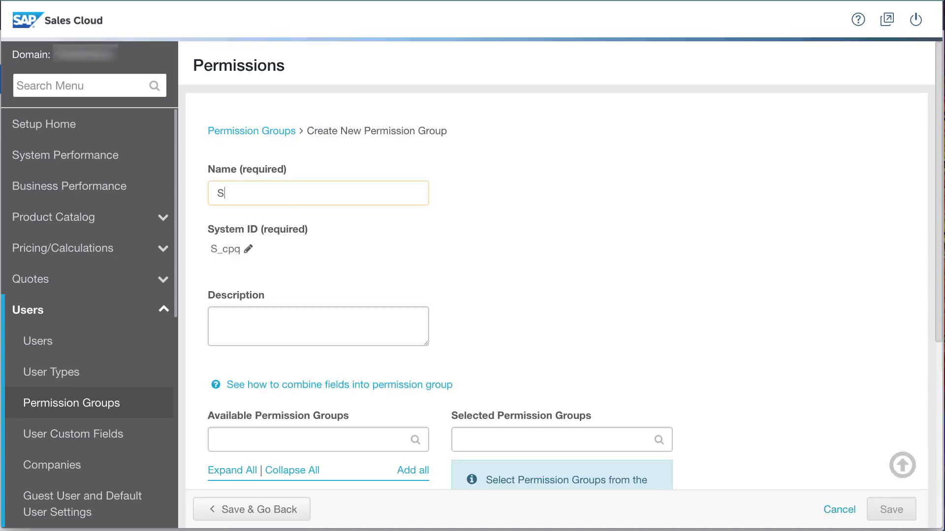
type("ales Support")
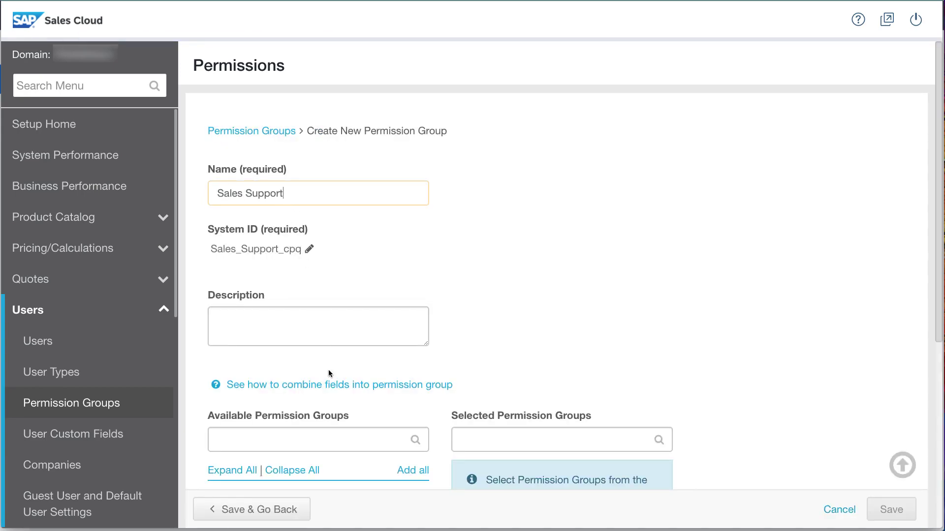
Step: Search for the logged-in user and add them as a group member
scroll(329, 373, "down", 6)
left_click(220, 304)
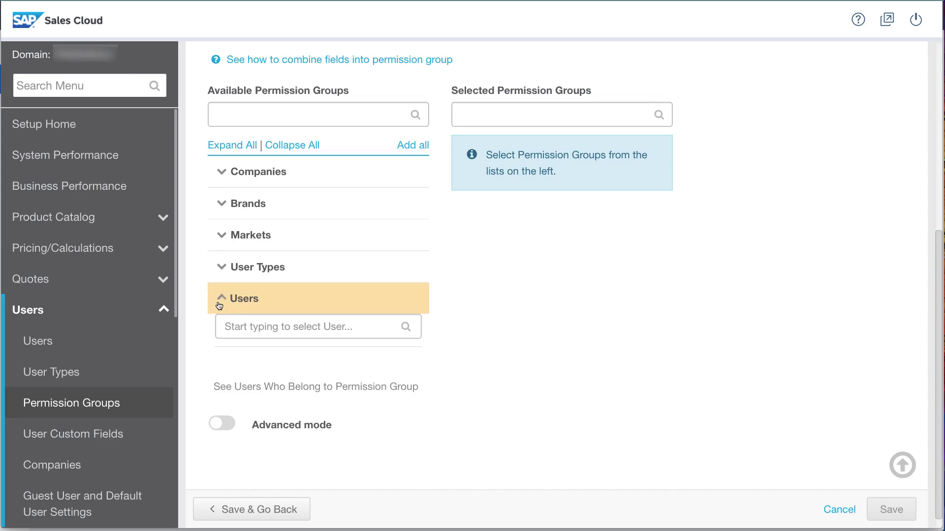
left_click(232, 327)
type("eli")
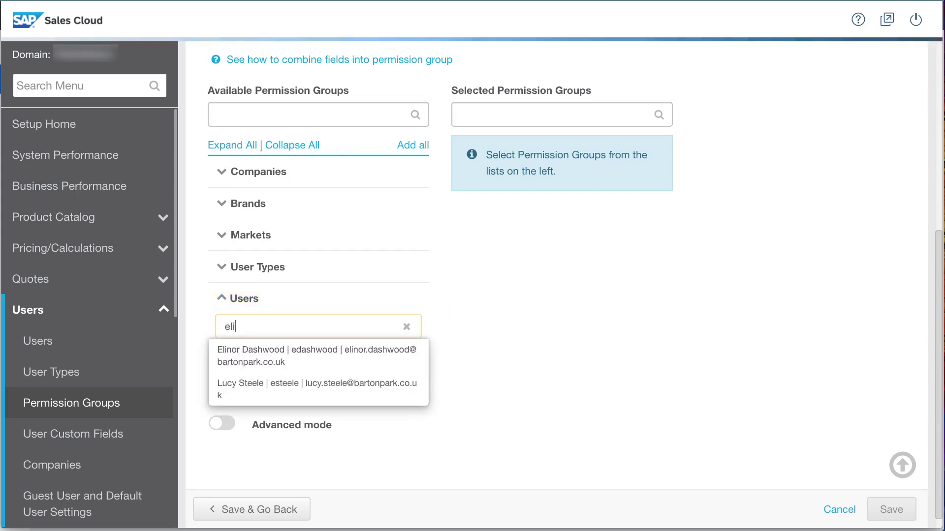
type("n")
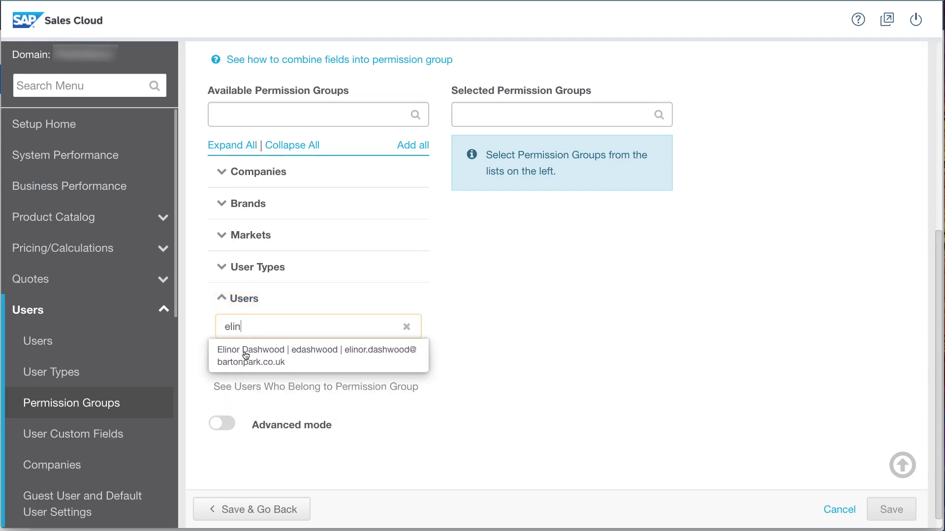
left_click(246, 354)
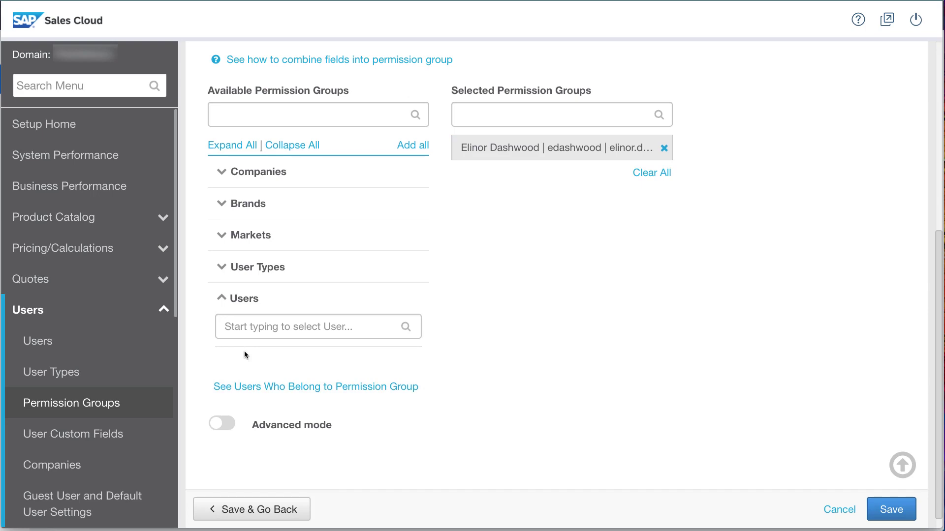
Step: Save the Sales Support group and go to Delegation of Authority's custom tables settings
left_click(296, 511)
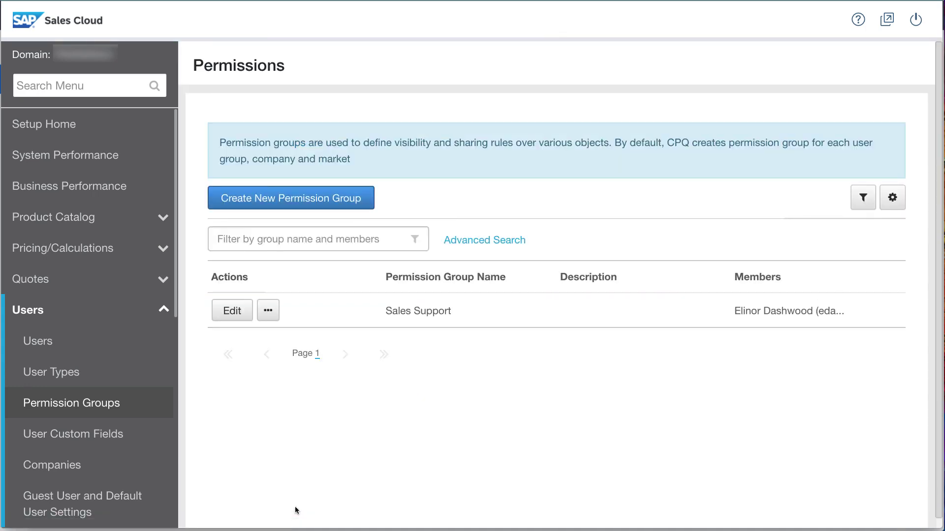
left_click(106, 311)
scroll(120, 468, "down", 3)
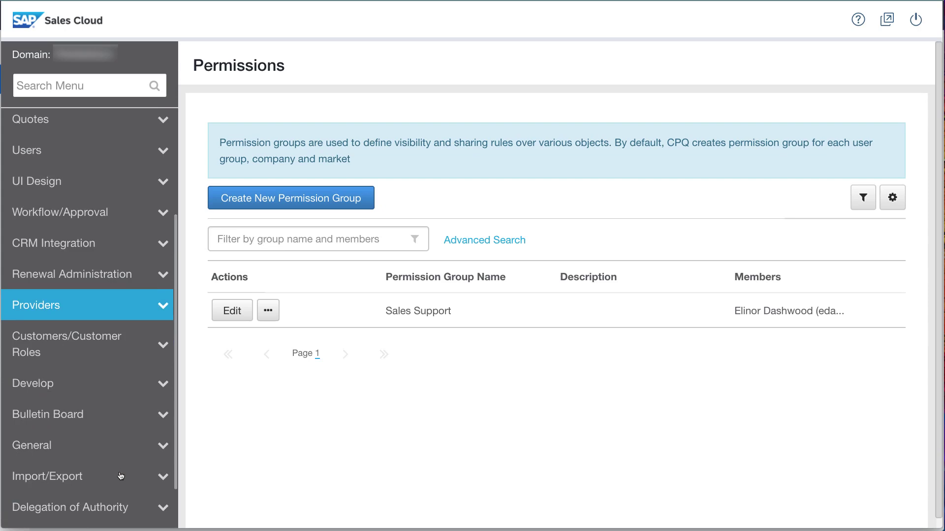
scroll(120, 472, "down", 1)
left_click(121, 450)
scroll(121, 450, "down", 3)
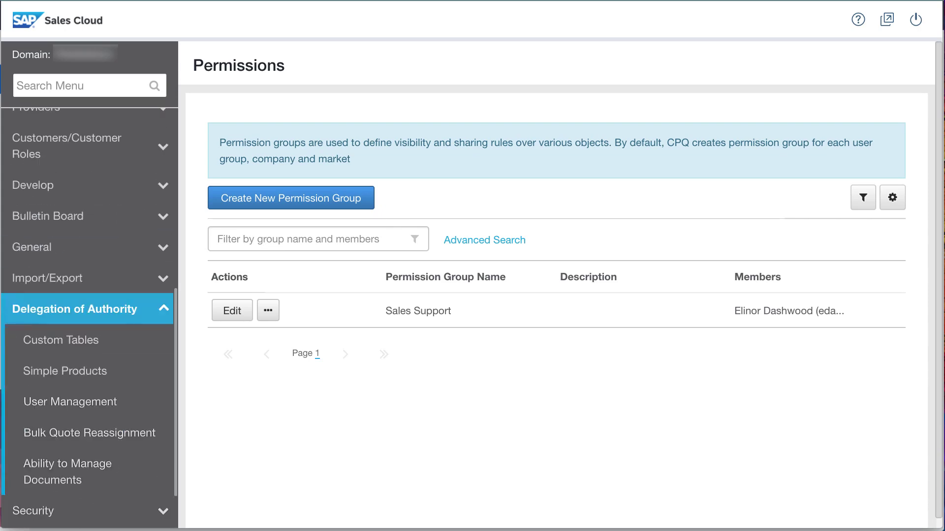
left_click(129, 353)
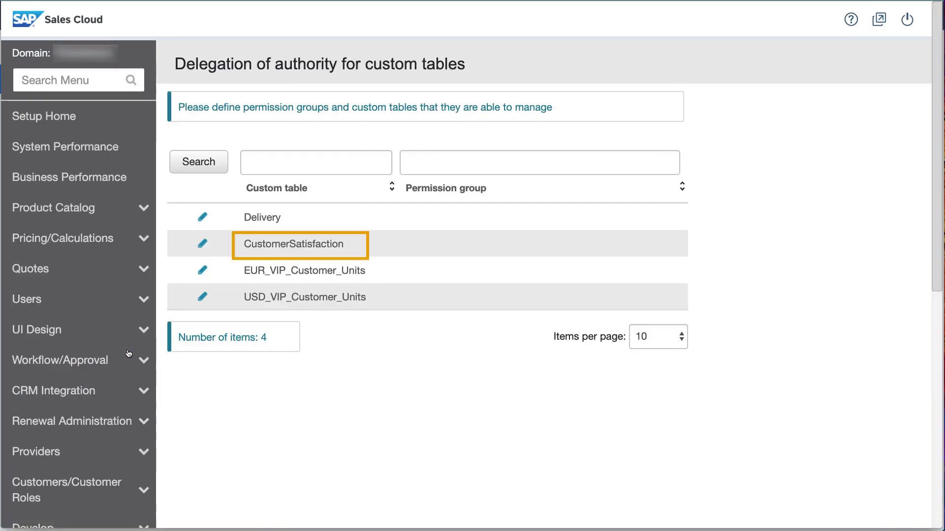
Step: Grant Sales Support management rights on the CustomerSatisfaction table and save
left_click(204, 243)
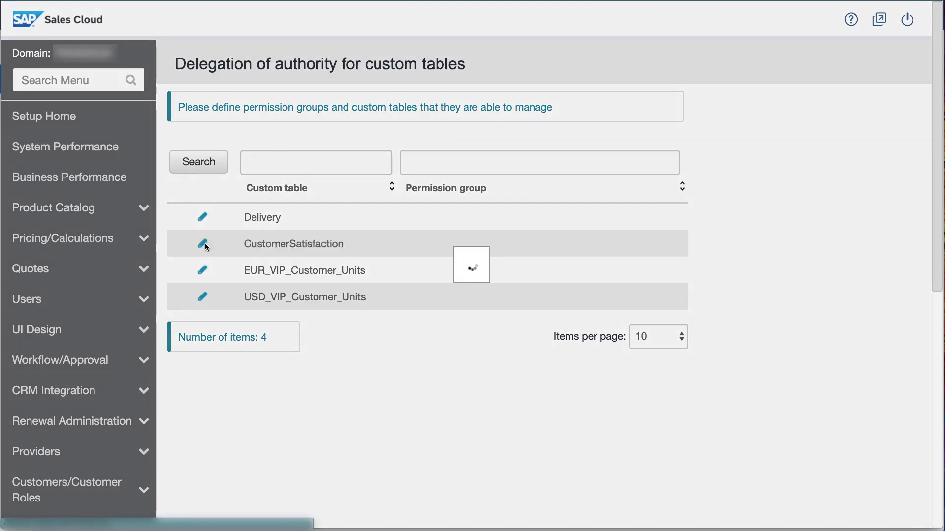
scroll(215, 330, "down", 3)
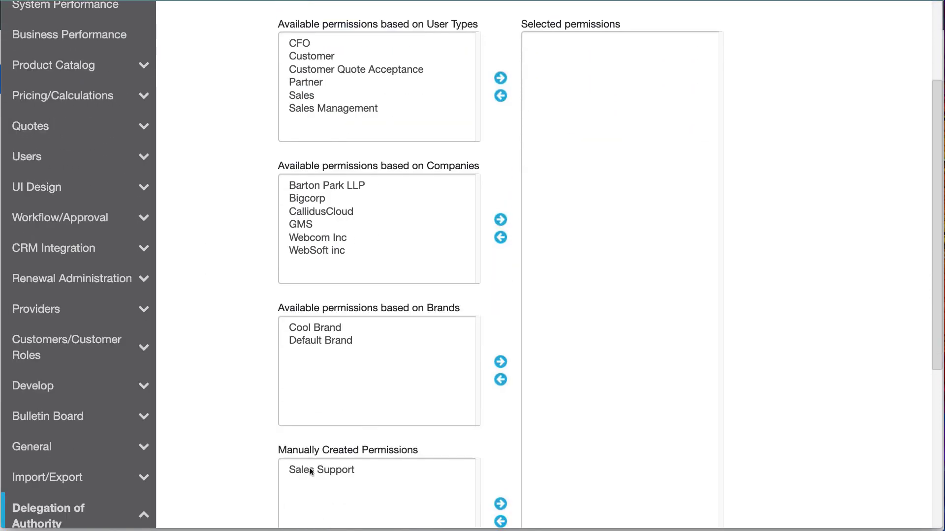
left_click(310, 470)
scroll(488, 442, "up", 1)
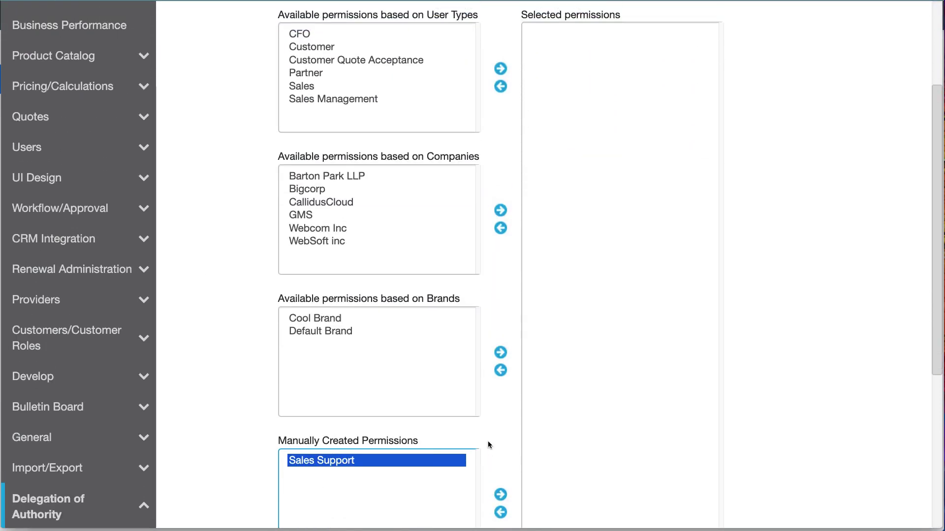
left_click(500, 494)
scroll(504, 498, "down", 5)
left_click(500, 353)
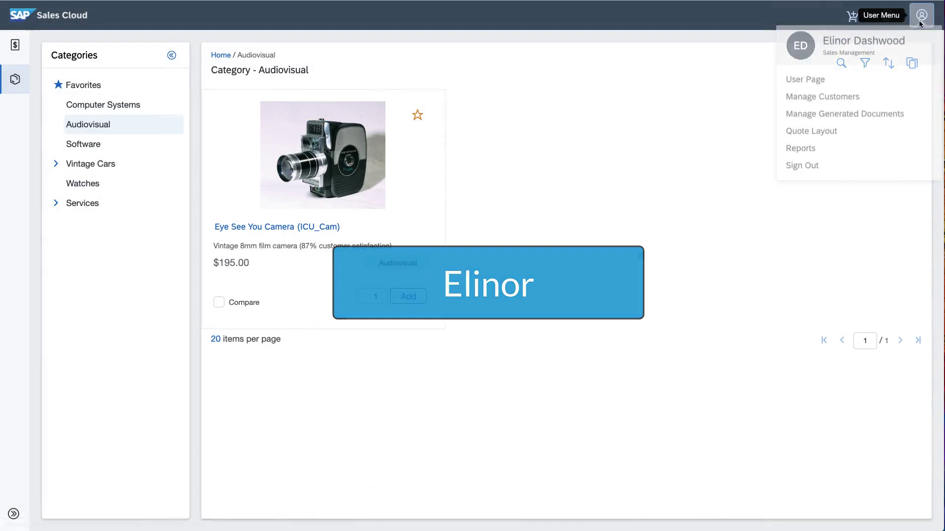
Step: Sign out, log in as the Sales Management user with password and domain, and open Manage Tables
left_click(864, 168)
key("Tab")
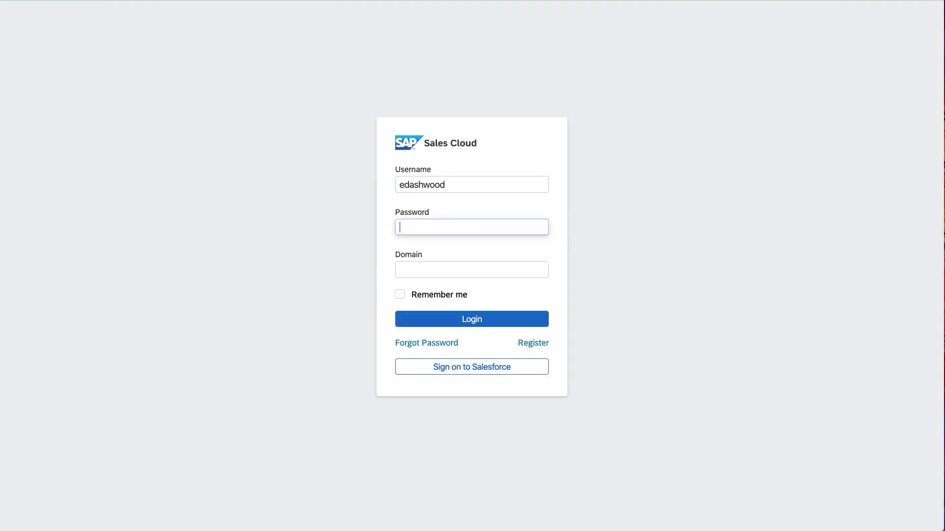
type("********")
key("Tab")
type("domain")
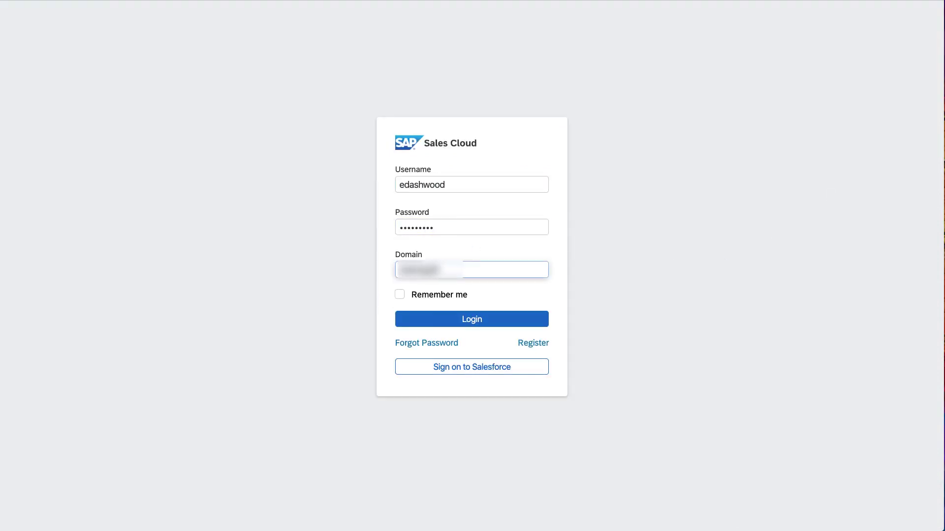
key("Return")
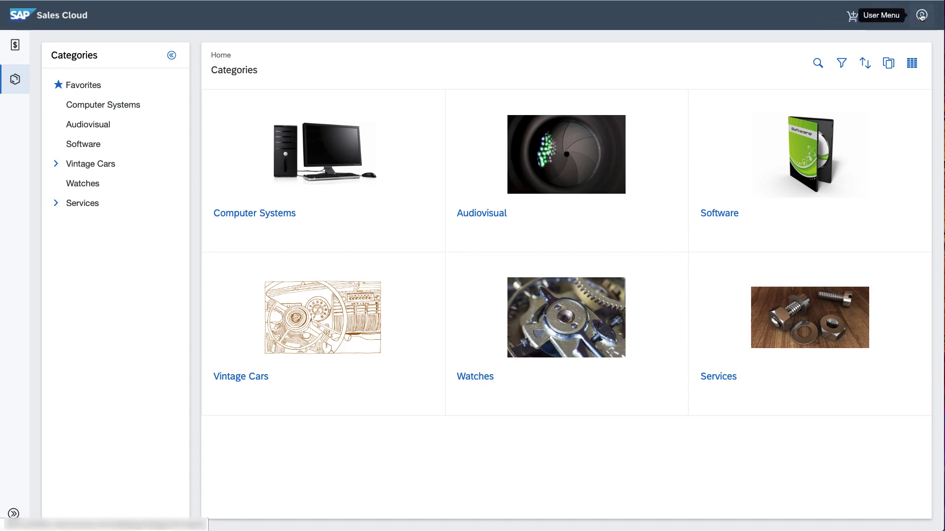
left_click(921, 15)
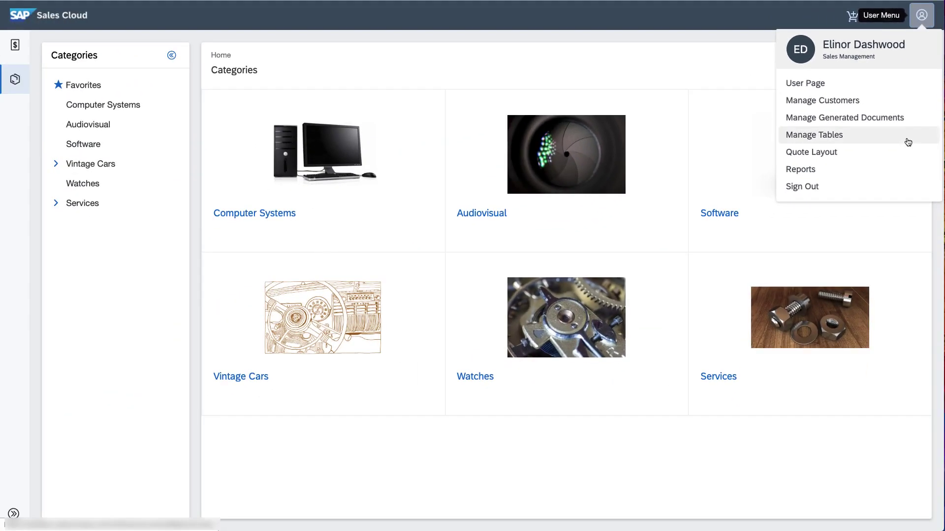
left_click(908, 142)
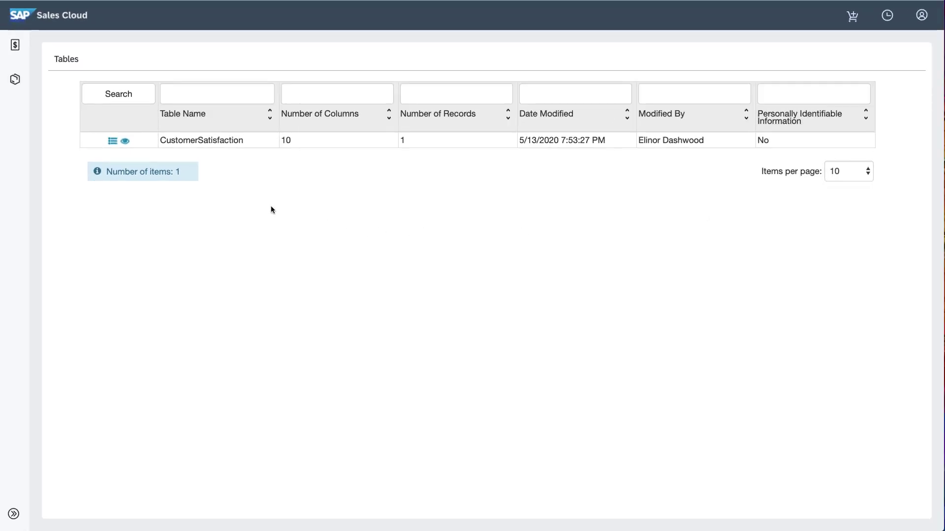
Step: View the CustomerSatisfaction table's entries and start an entry import
left_click(125, 141)
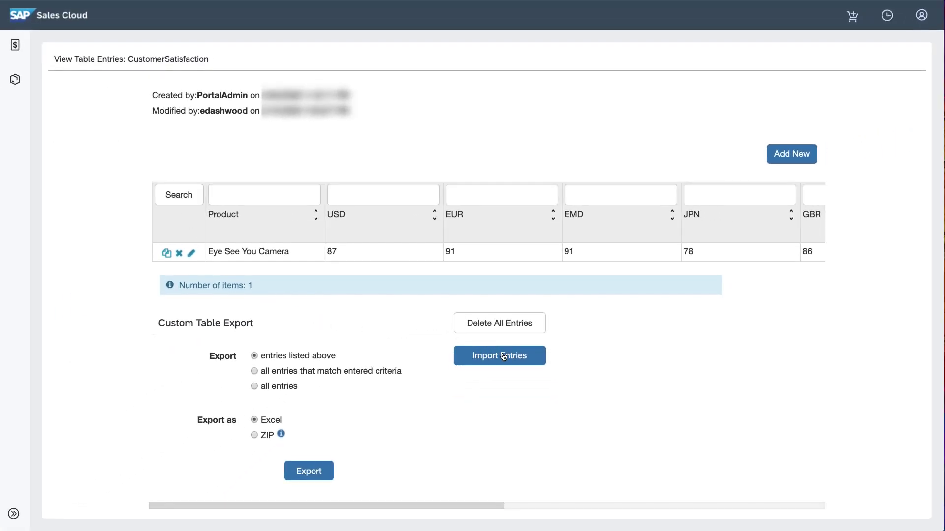
left_click(507, 359)
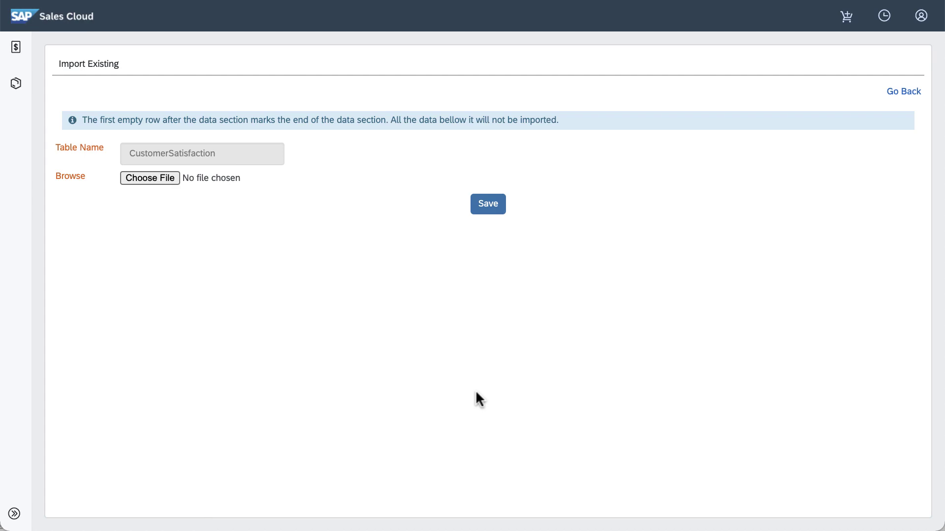
Step: Import Latest Customer Satisfaction.xlsx into the CustomerSatisfaction table
left_click(127, 182)
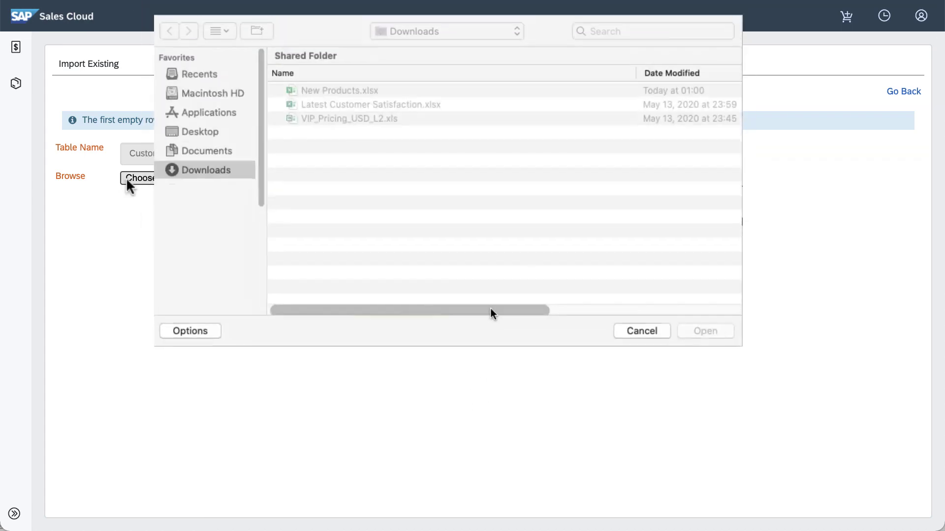
left_click(353, 107)
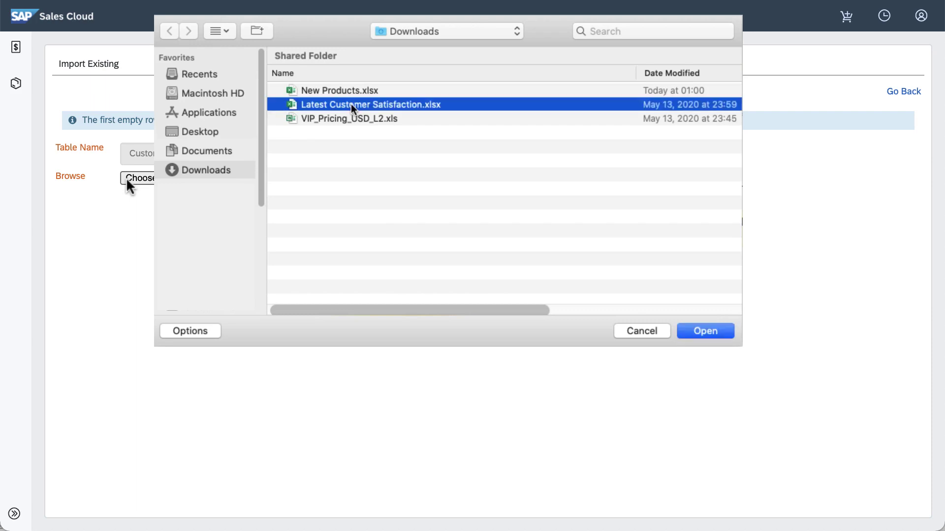
left_click(621, 211)
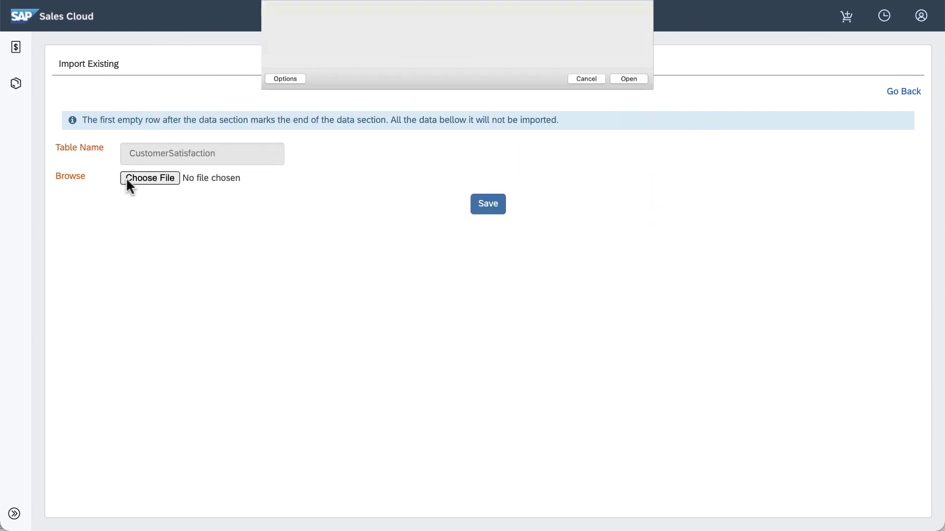
left_click(477, 207)
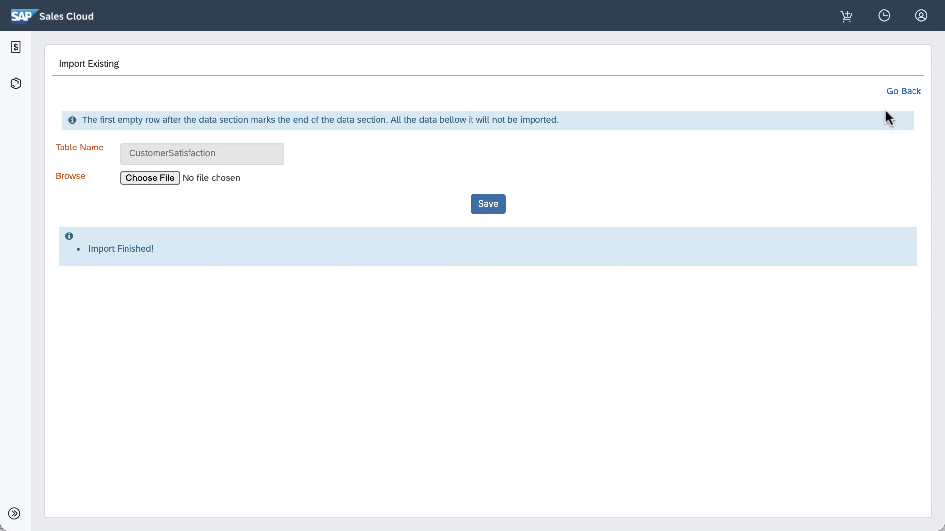
Step: Go back from the import result to the CustomerSatisfaction entries
left_click(904, 92)
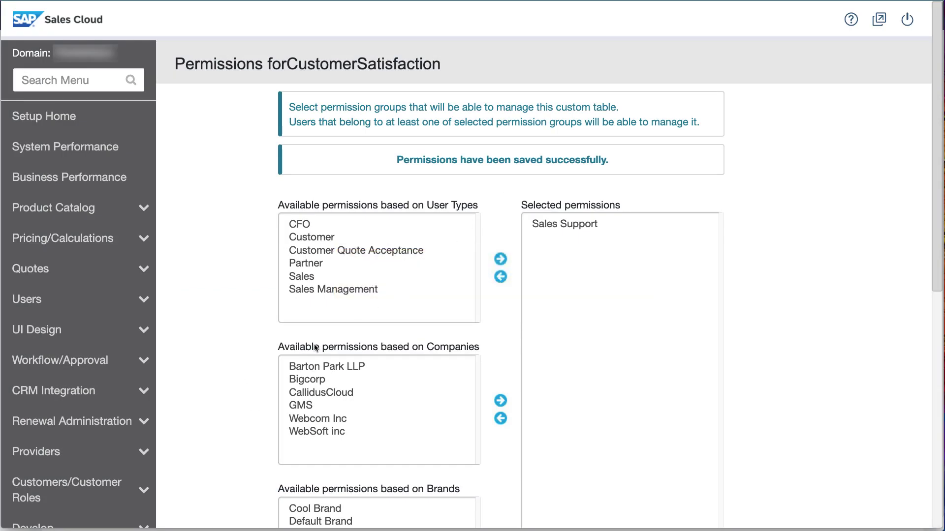
Step: Add a new simple-product delegation entry for the Sales Support group
scroll(117, 295, "down", 8)
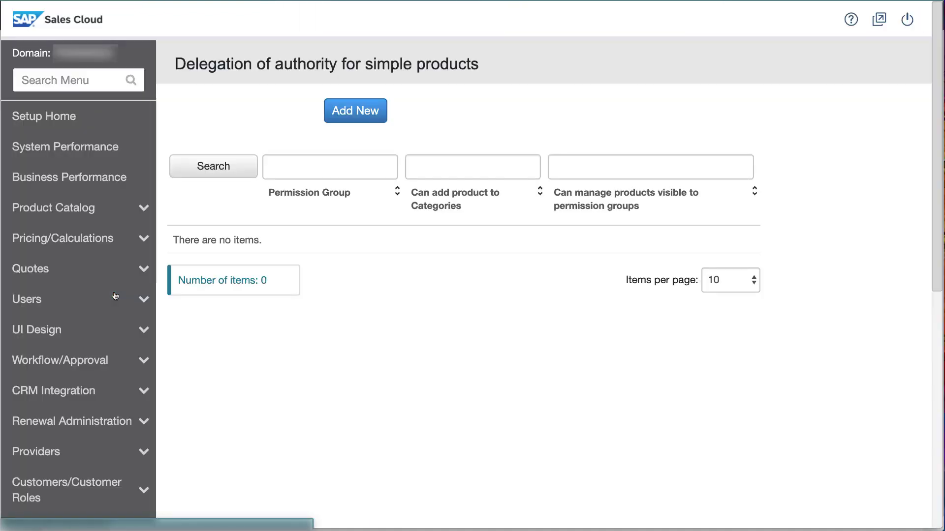
left_click(353, 118)
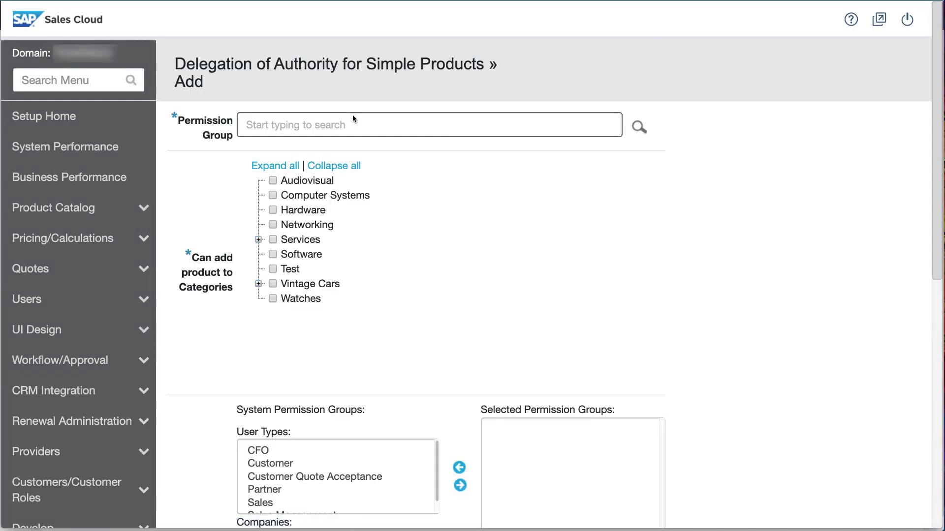
left_click(288, 129)
type("sa")
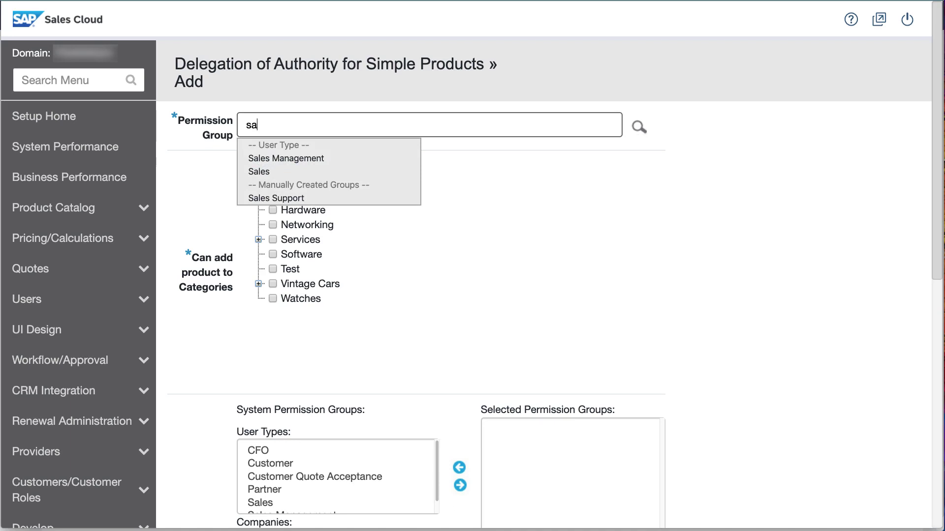
left_click(294, 199)
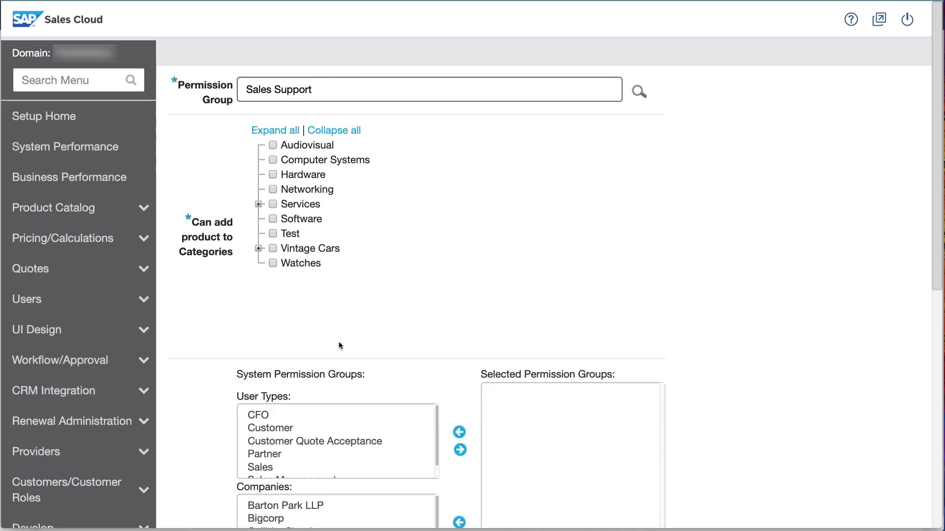
Step: Add Barton Park LLP and the Audiovisual category, save, then start entering the login username
left_click(332, 505)
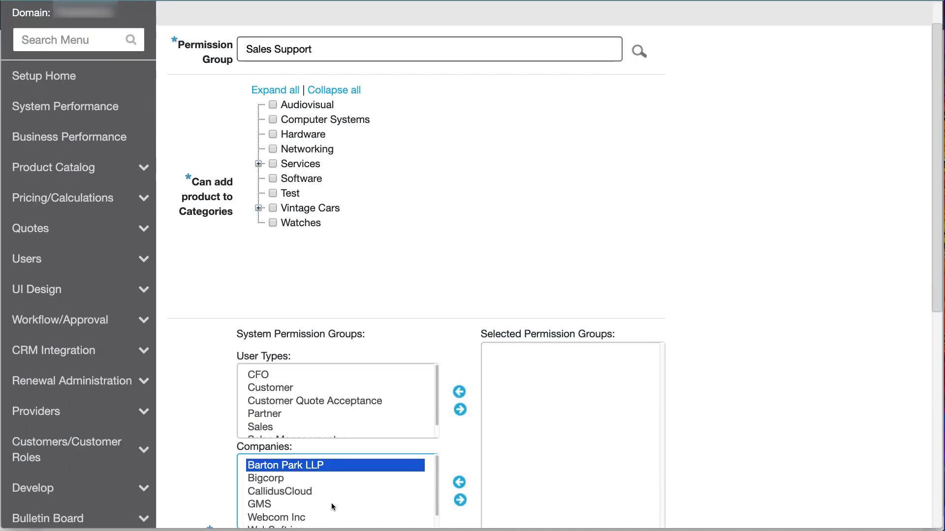
left_click(460, 500)
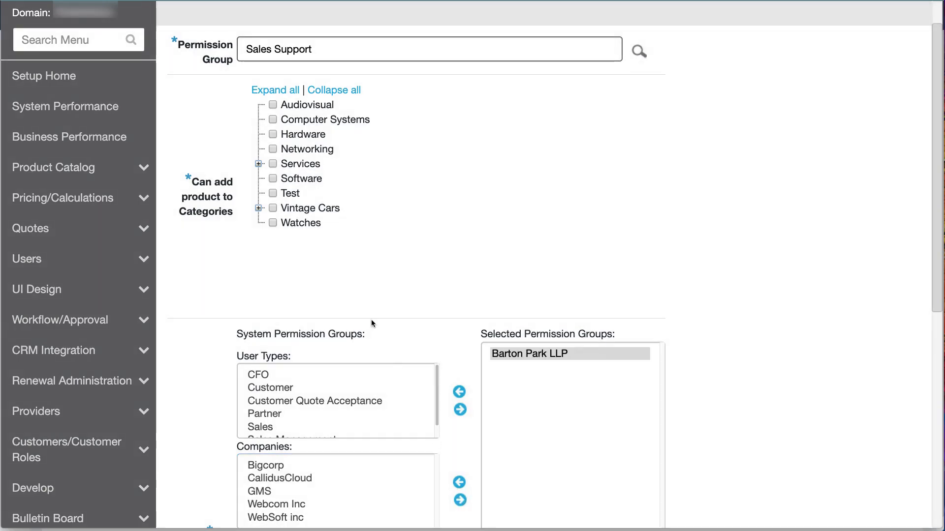
left_click(273, 105)
scroll(398, 418, "down", 10)
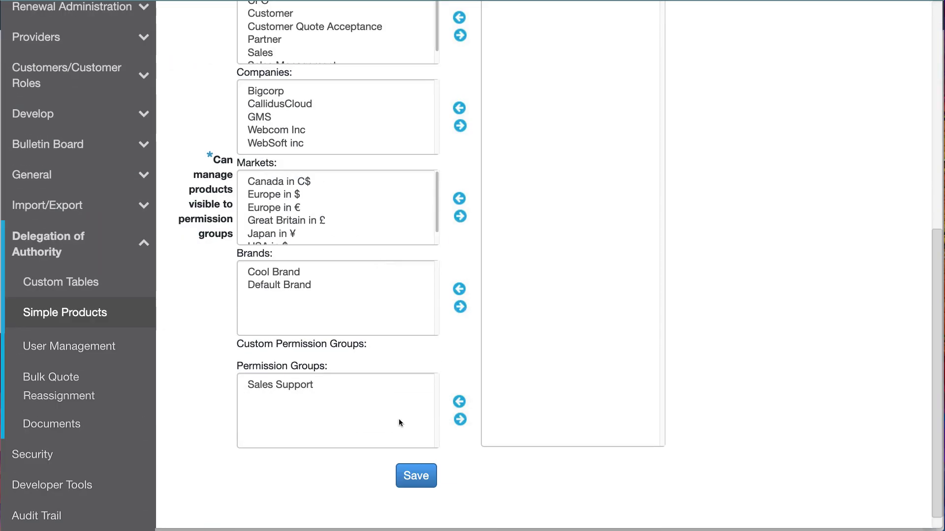
left_click(414, 474)
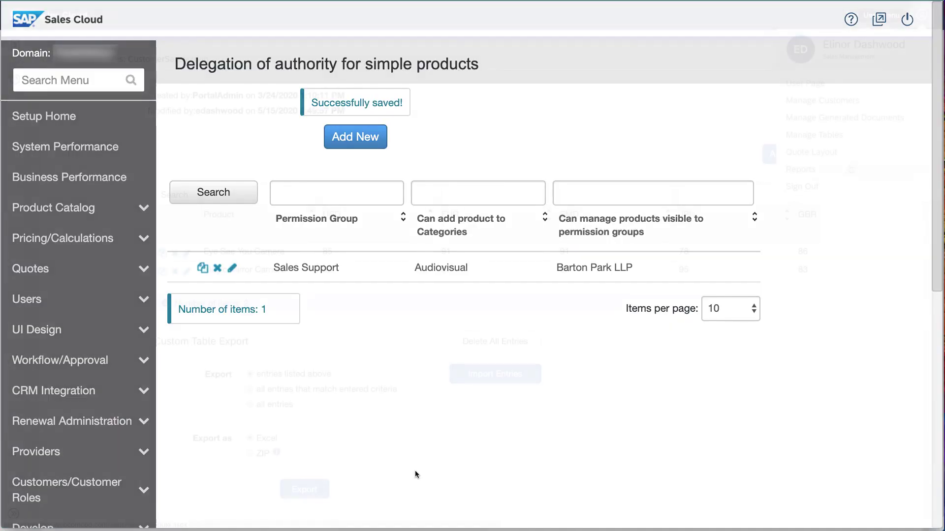
key("Tab")
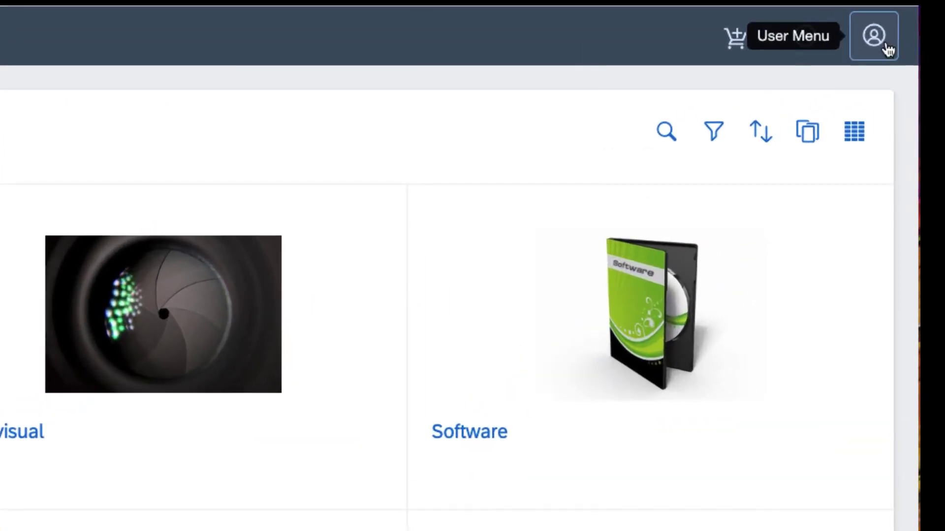
Step: Open Manage Simple Products from the User Menu
left_click(923, 16)
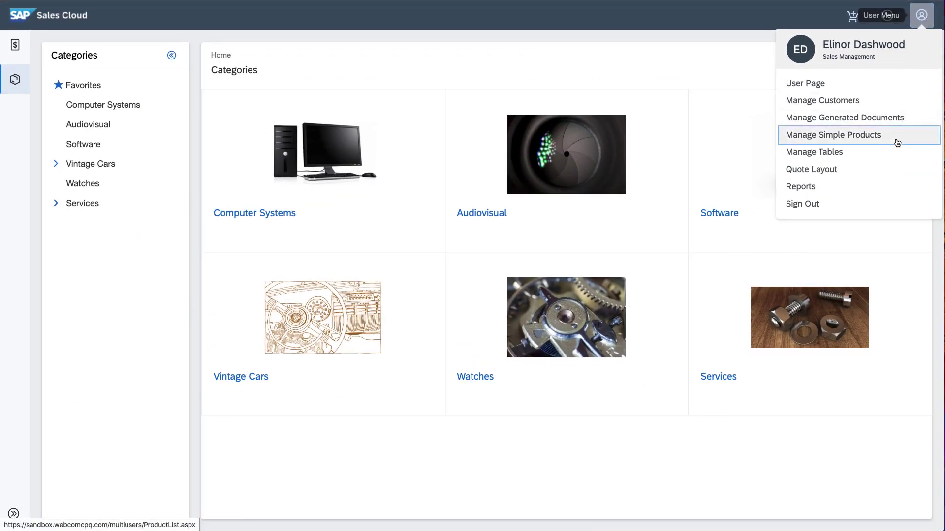
left_click(897, 142)
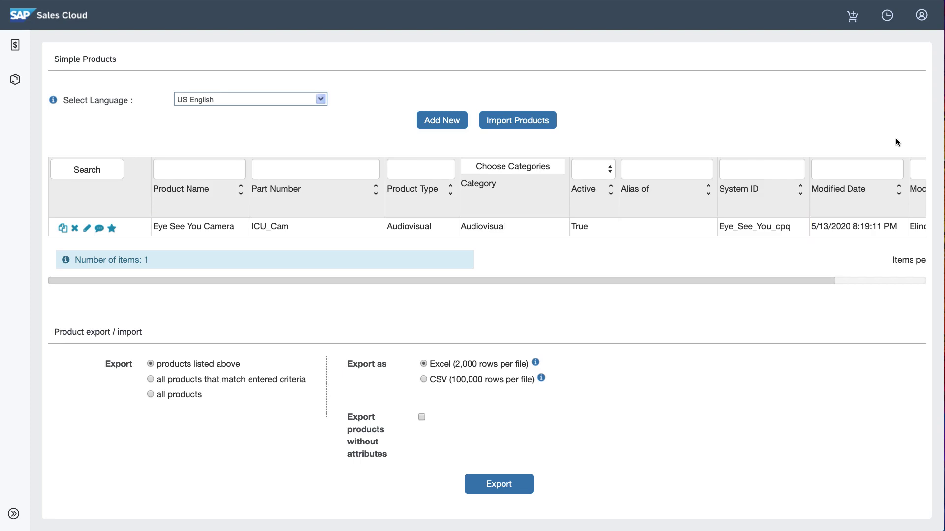
Step: Upload New Products.xlsx in the product import and process the file
left_click(540, 129)
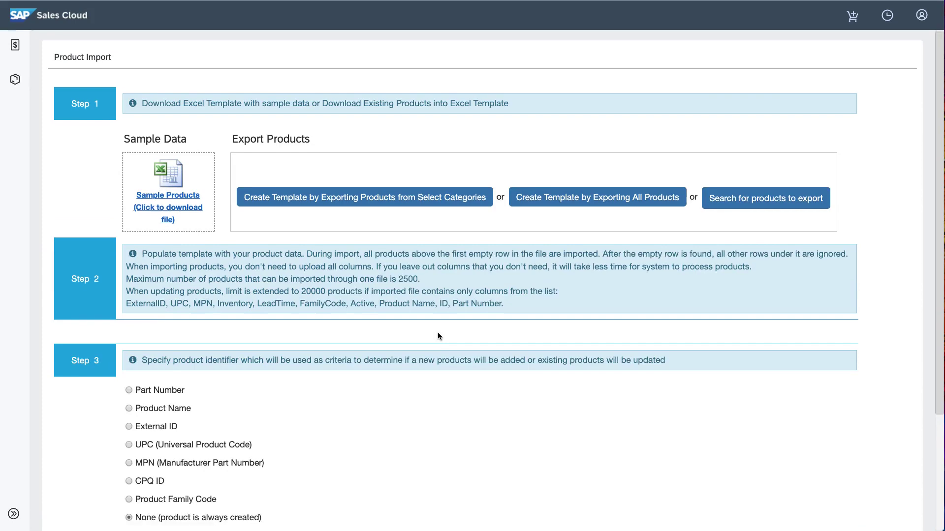
scroll(438, 332, "down", 3)
left_click(421, 458)
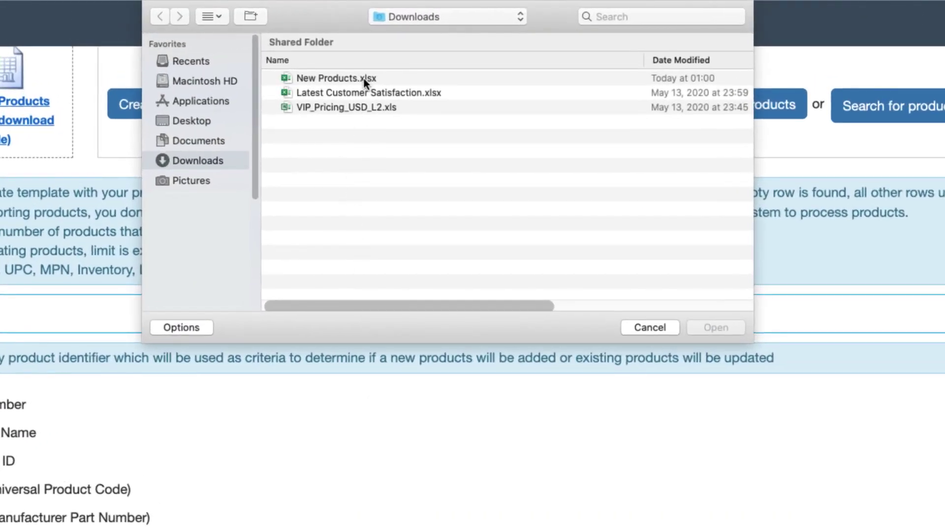
left_click(364, 82)
left_click(695, 328)
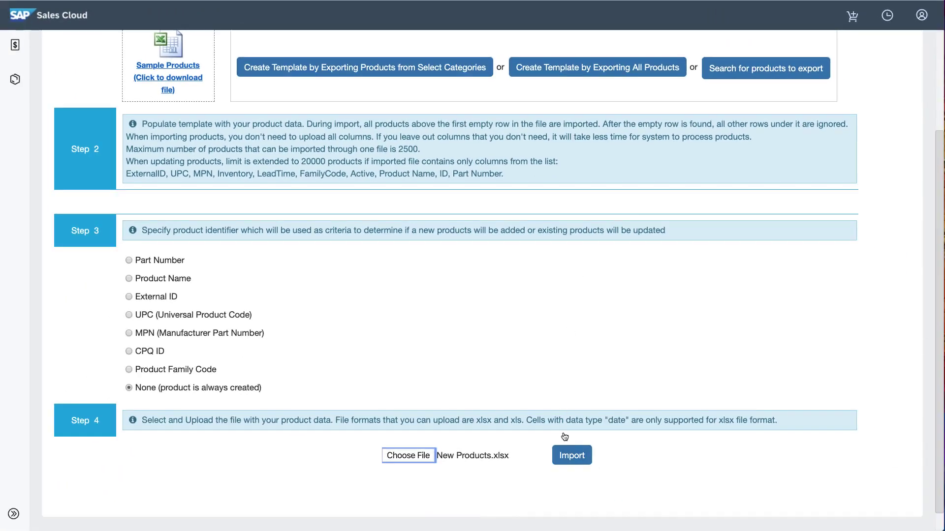
left_click(571, 456)
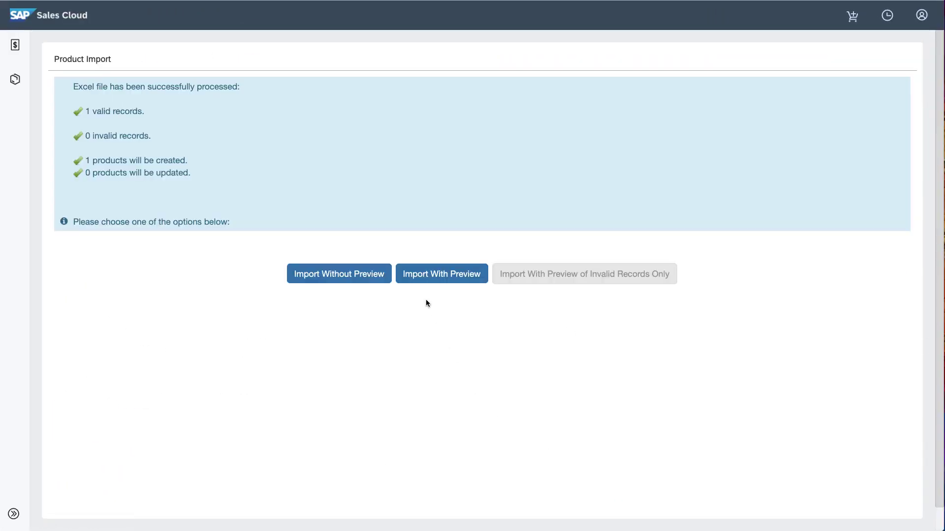
Step: Review the new product, save the import, and return to the products list
left_click(428, 284)
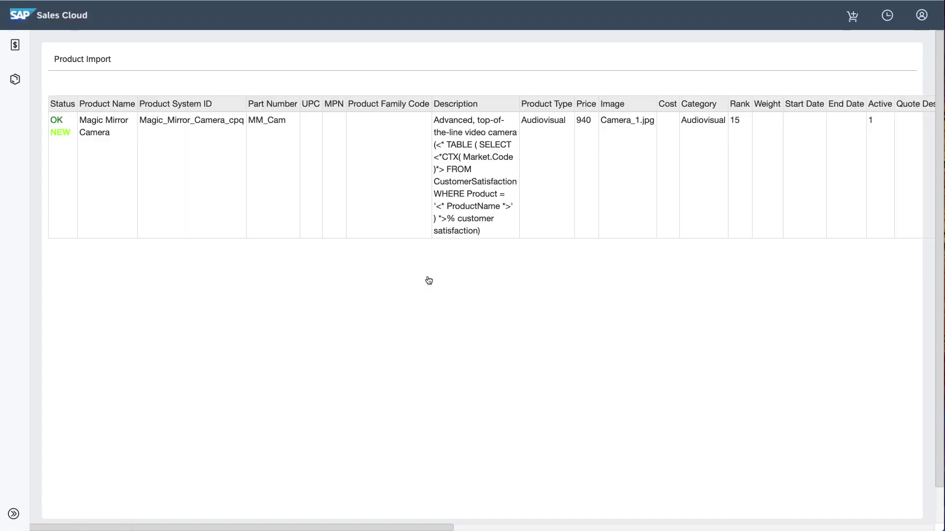
left_click(468, 514)
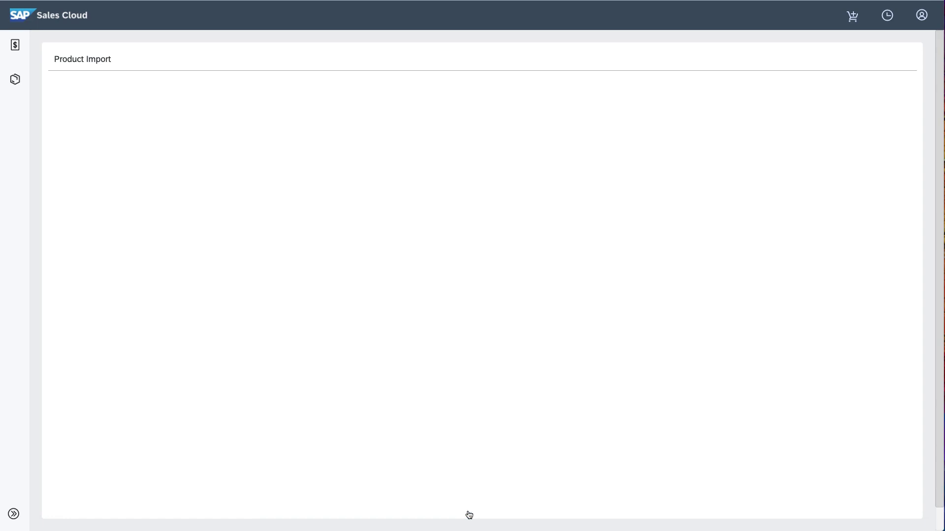
left_click(494, 150)
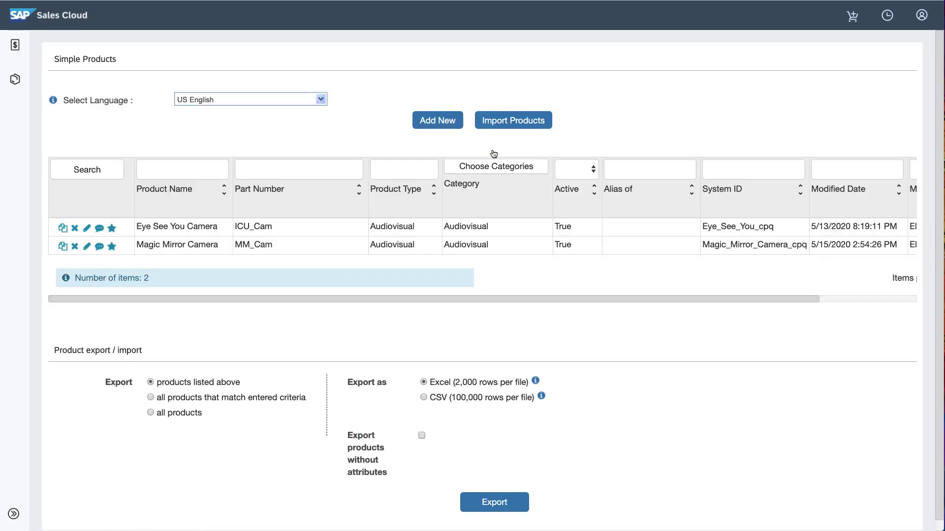
left_click(13, 83)
Step: Open the Audiovisual category to check its cameras
left_click(470, 213)
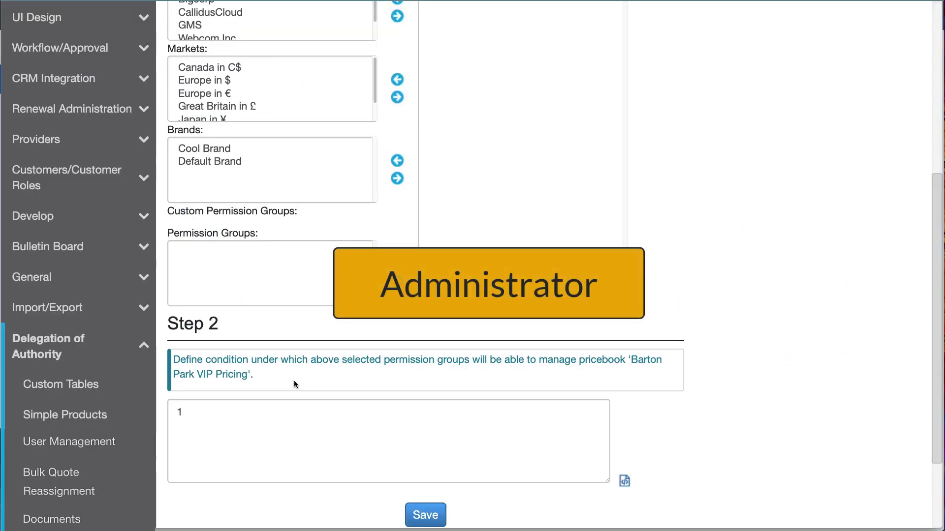
Step: Add a user-management delegation letting Sales Support manage Sales users, using AND logic
left_click(107, 445)
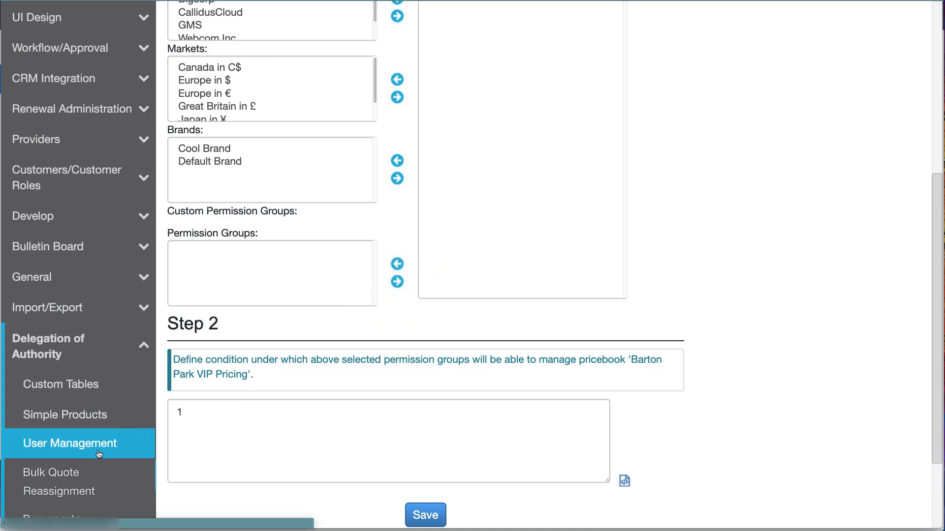
left_click(511, 197)
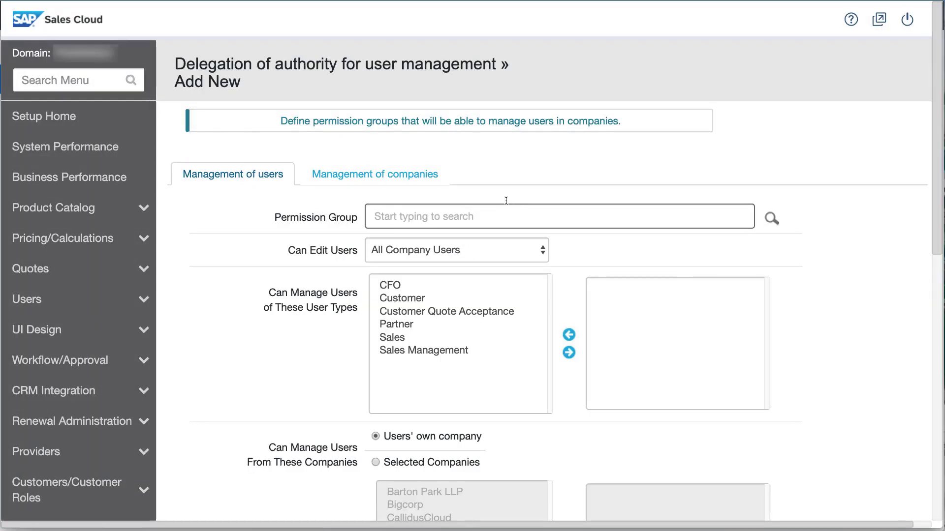
type("sales")
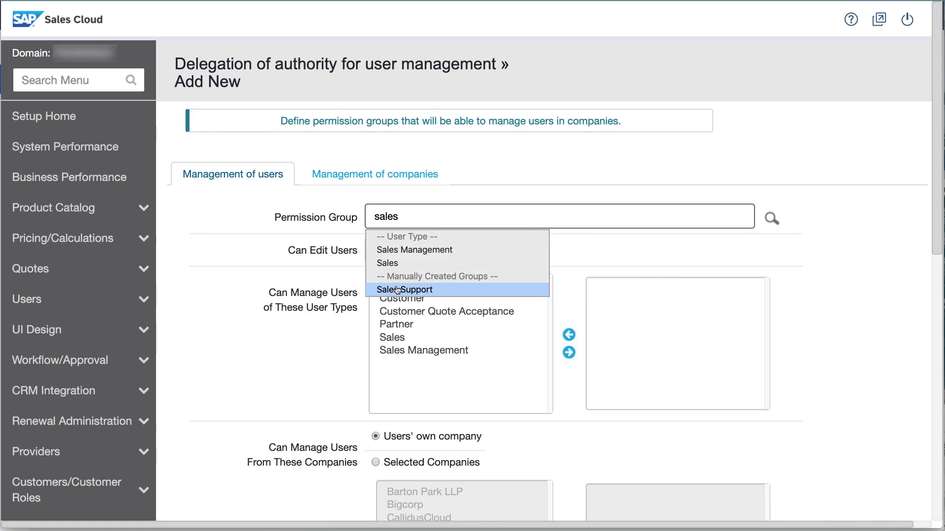
left_click(398, 290)
left_click(405, 320)
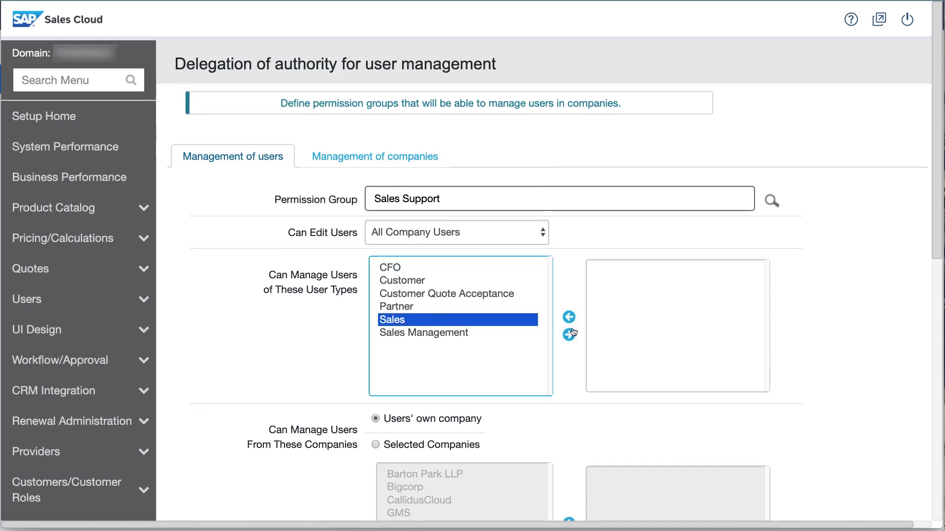
left_click(571, 334)
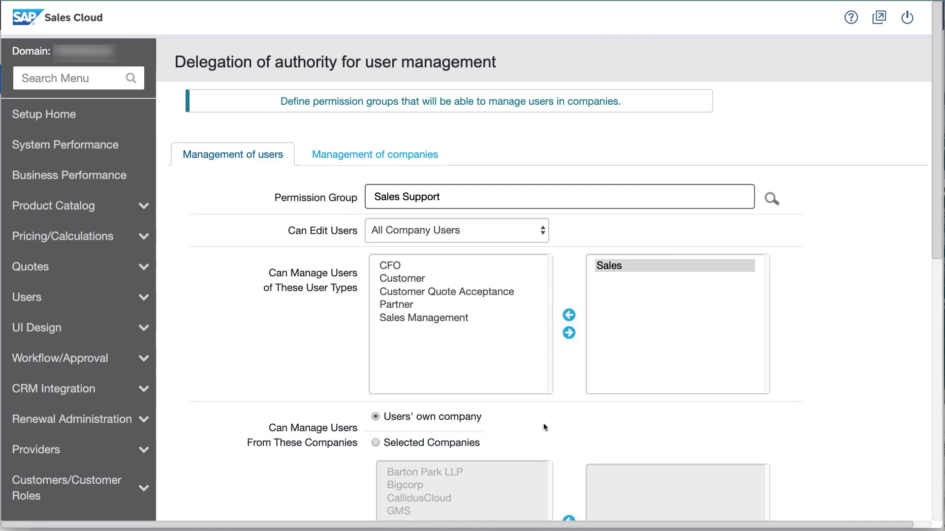
scroll(543, 427, "down", 8)
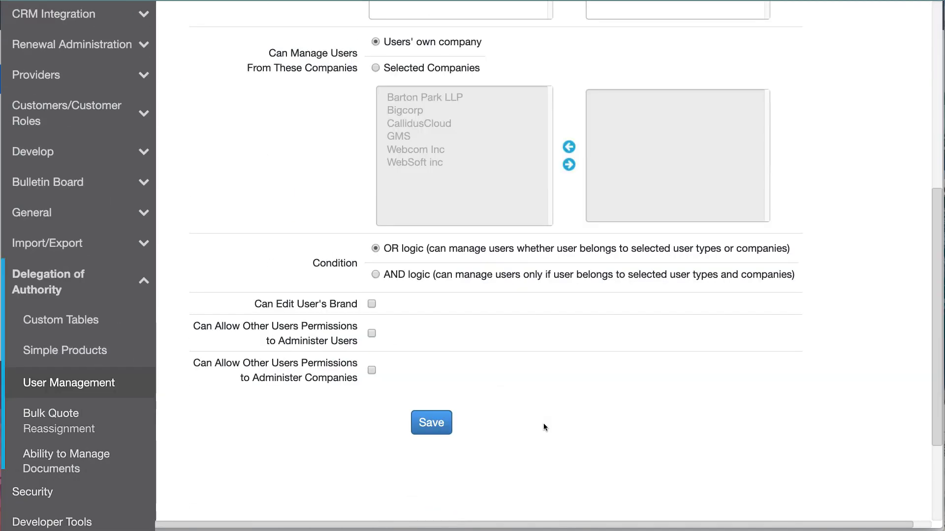
left_click(374, 275)
left_click(433, 423)
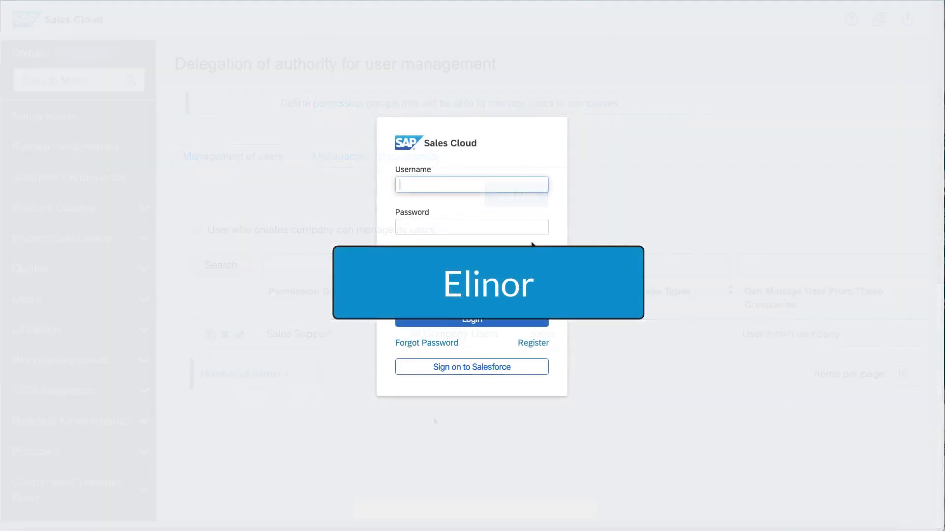
Step: Sign in as the Sales Support user on domain salescloud and open Manage Users
key("Tab")
type("•••")
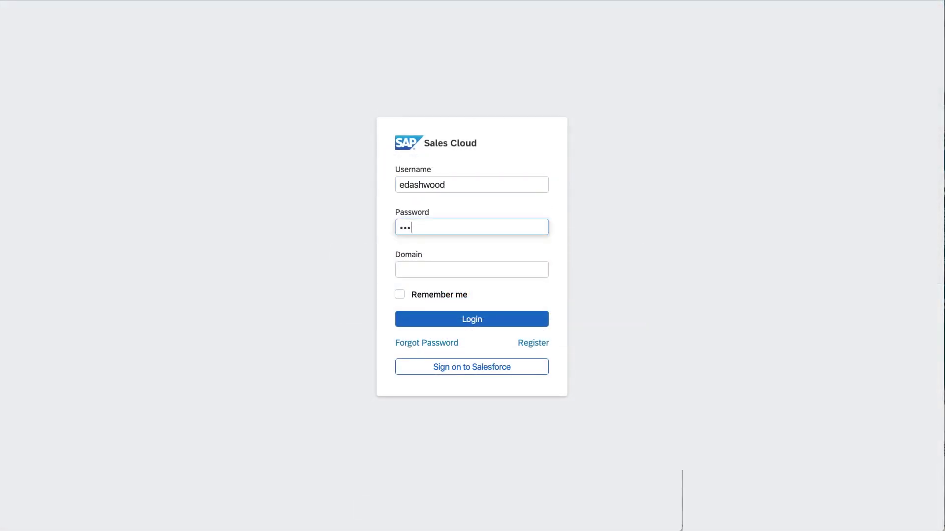
type("•••••")
key("Tab")
type("salescloud")
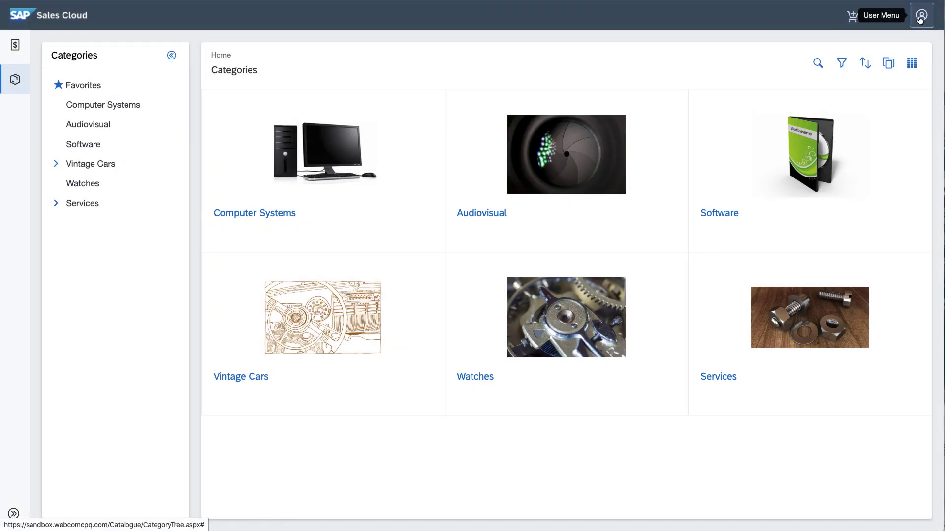
left_click(920, 19)
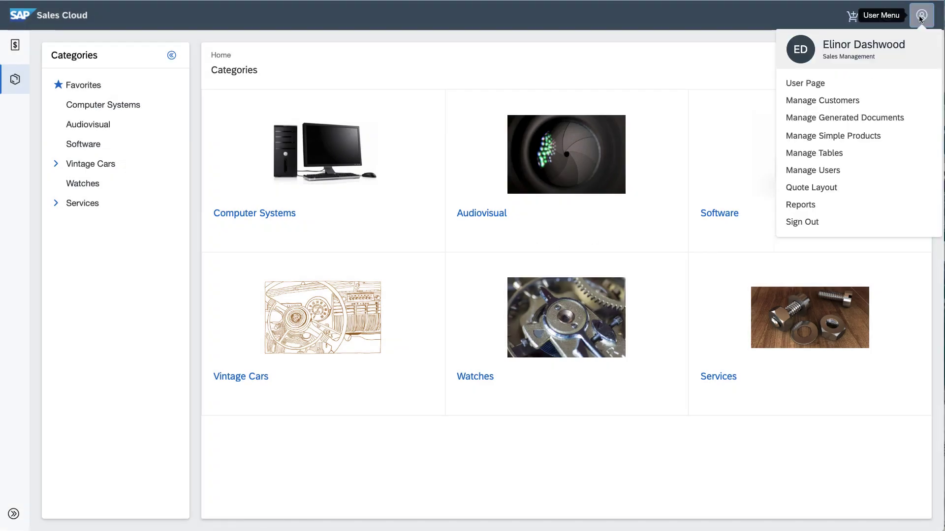
left_click(875, 172)
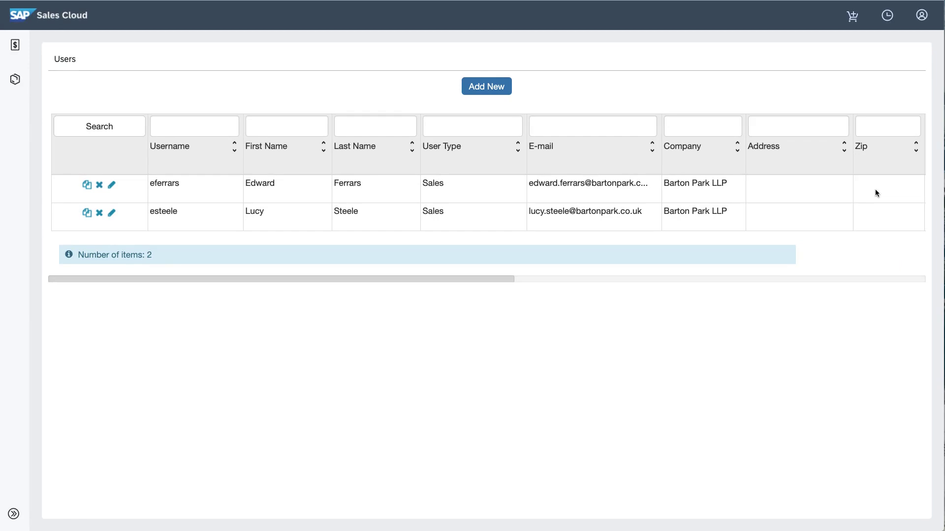
Step: Start a new user and enter their first name, last name, e-mail and username
left_click(492, 89)
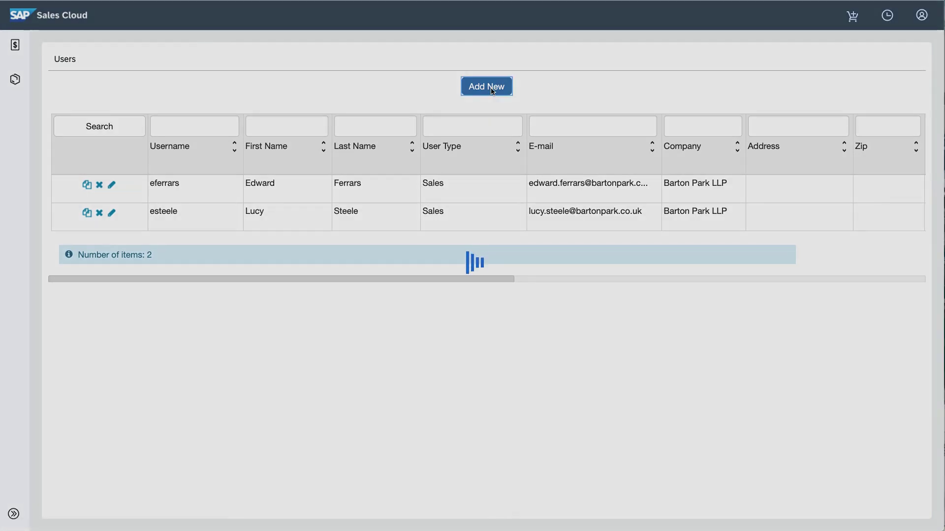
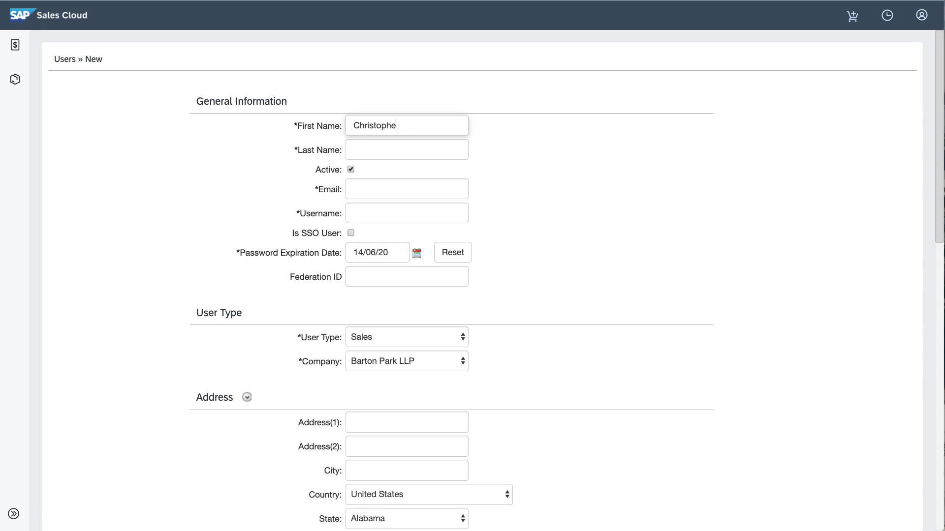
key("Tab")
key("Tab")
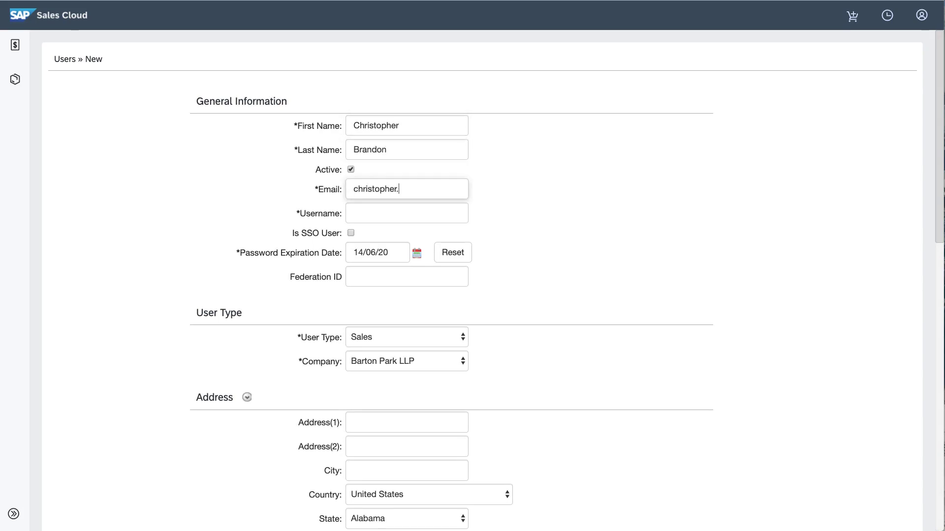
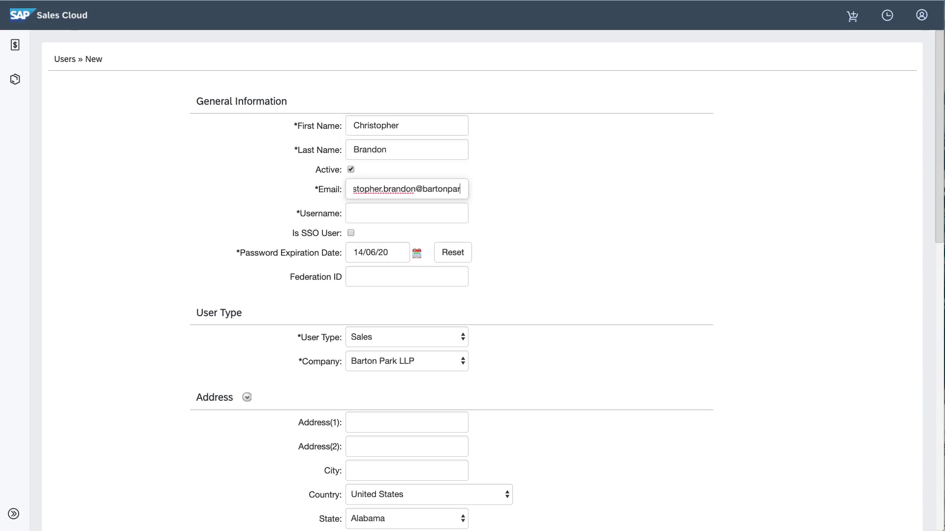
key("Tab")
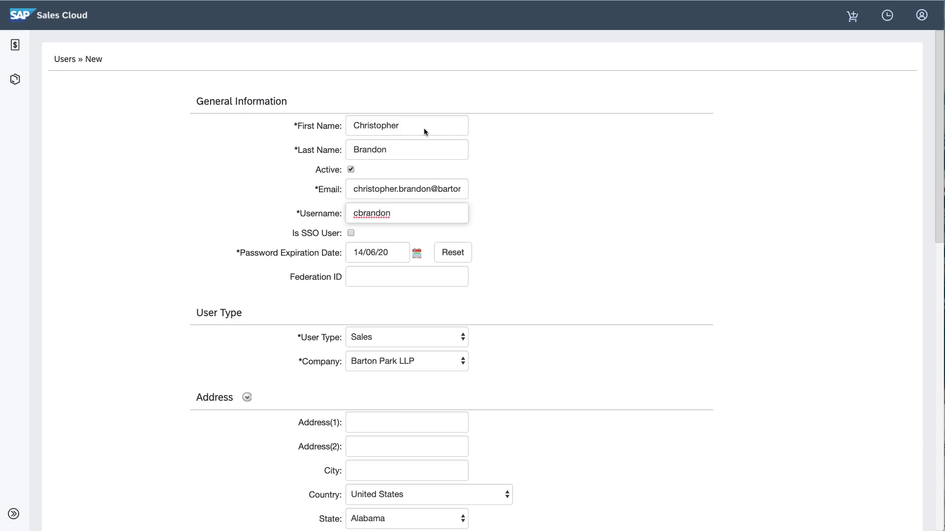
Step: Keep type Sales and company Barton Park LLP, default pricebook Barton Park VIP Pricing, and save
left_click(457, 339)
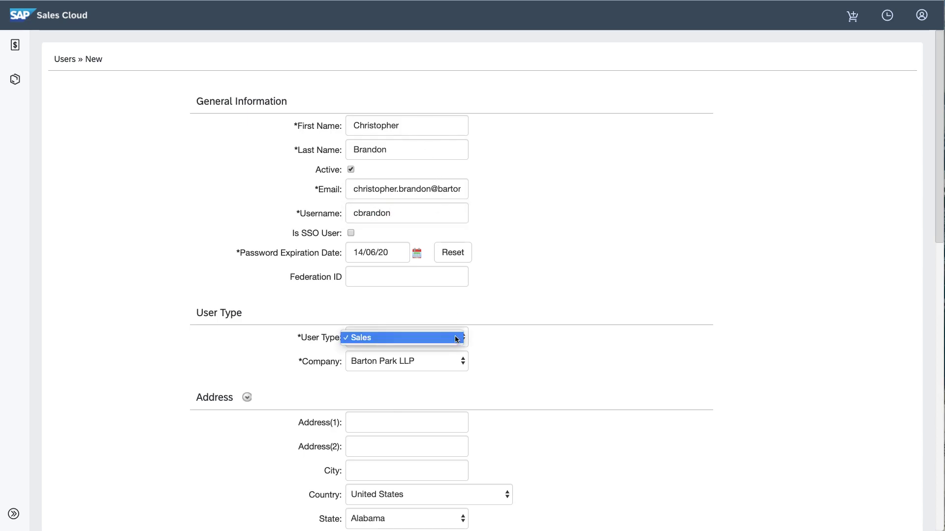
left_click(457, 338)
left_click(456, 364)
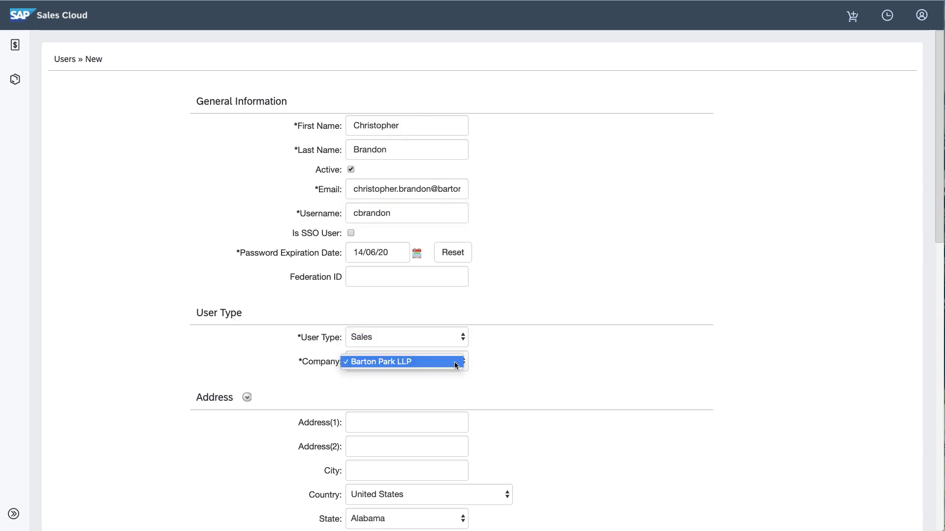
left_click(454, 362)
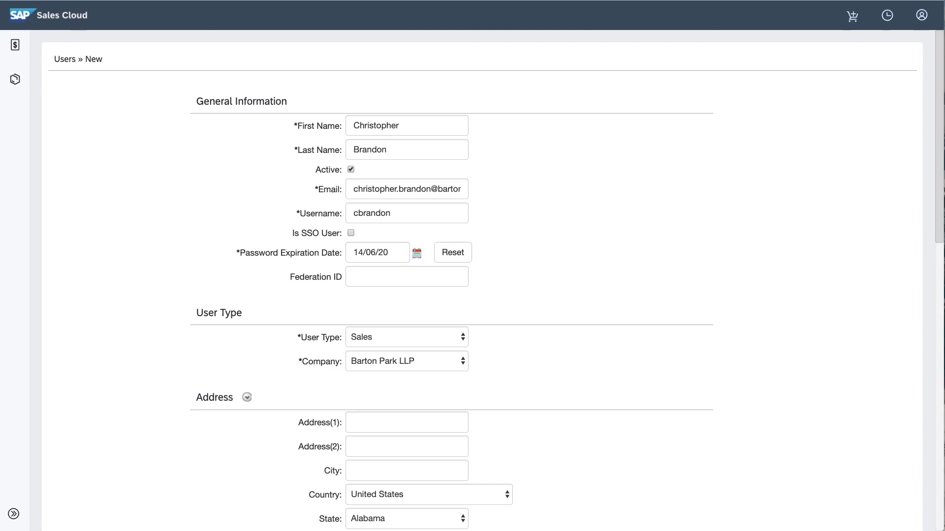
scroll(502, 398, "down", 10)
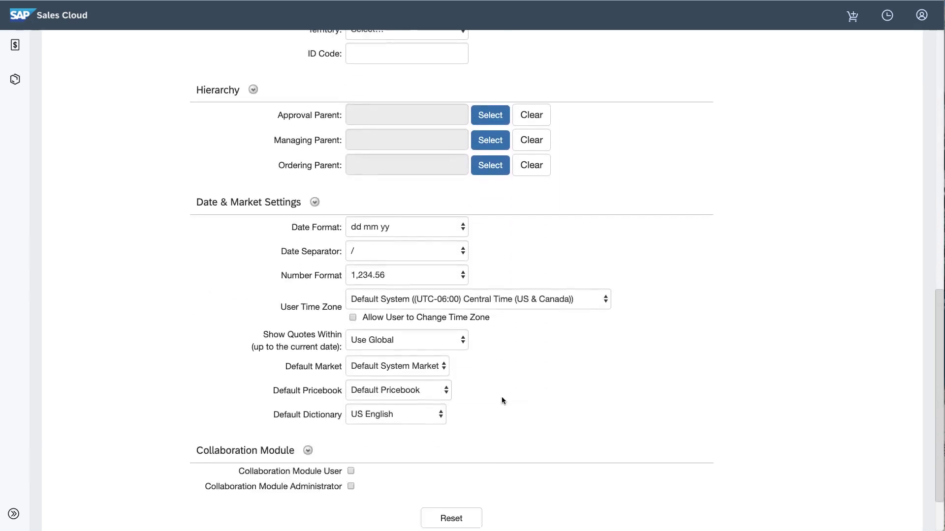
scroll(501, 397, "down", 3)
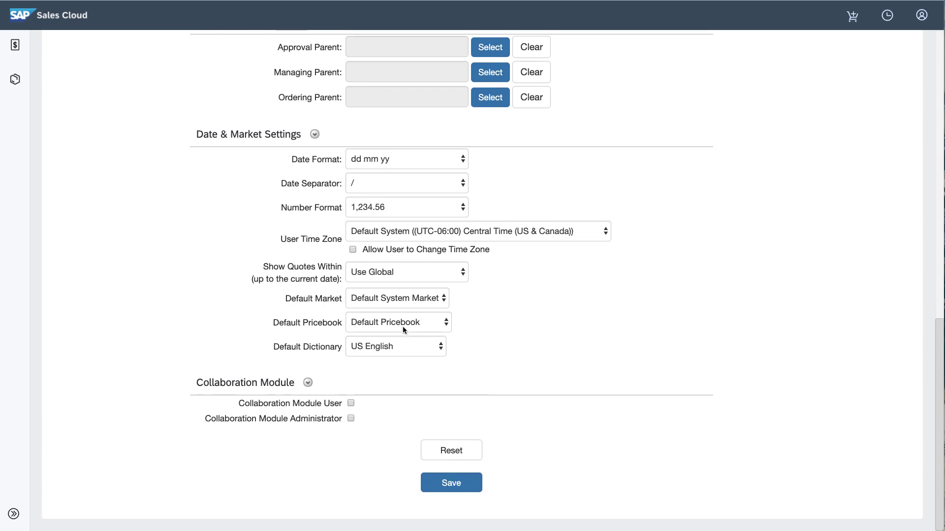
left_click(402, 326)
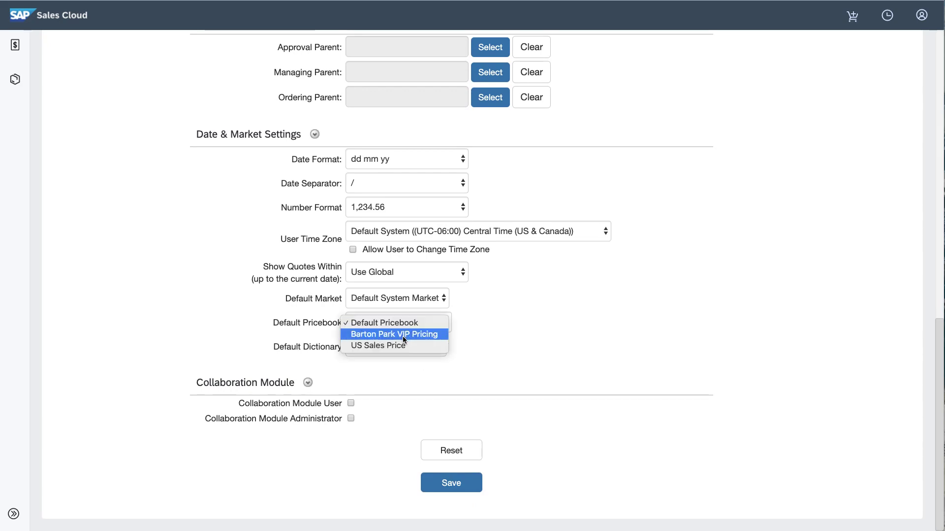
left_click(402, 334)
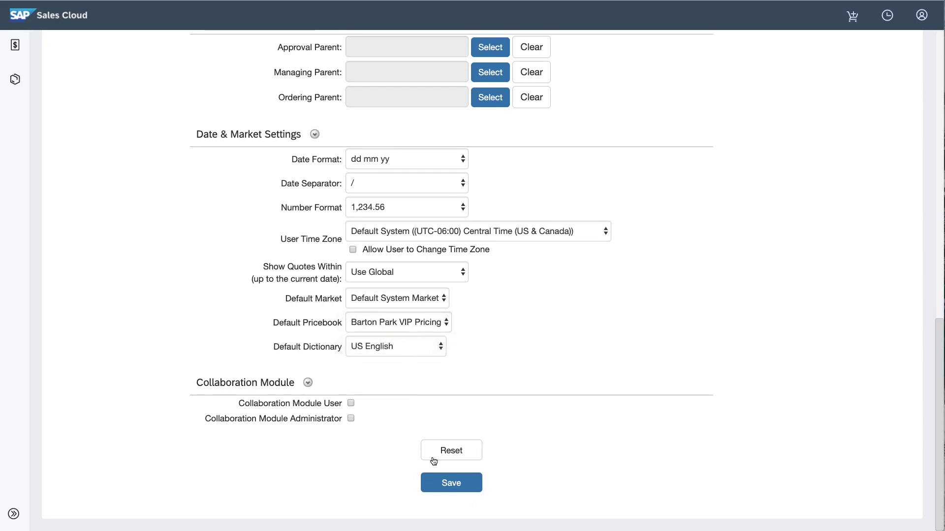
left_click(442, 484)
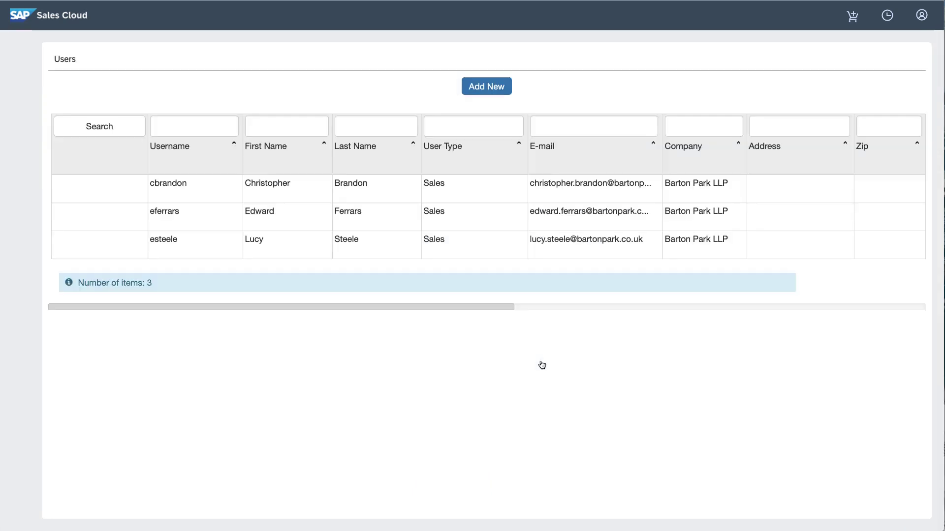